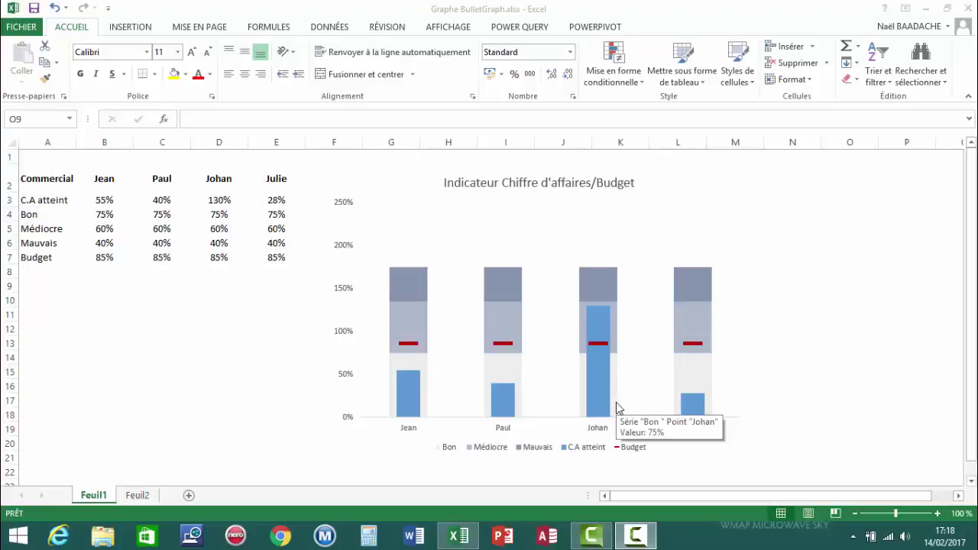
Step: Review the salesperson names and achieved values: Jean 55%, Paul 40%, Johan 130%
left_click(151, 339)
left_click(49, 180)
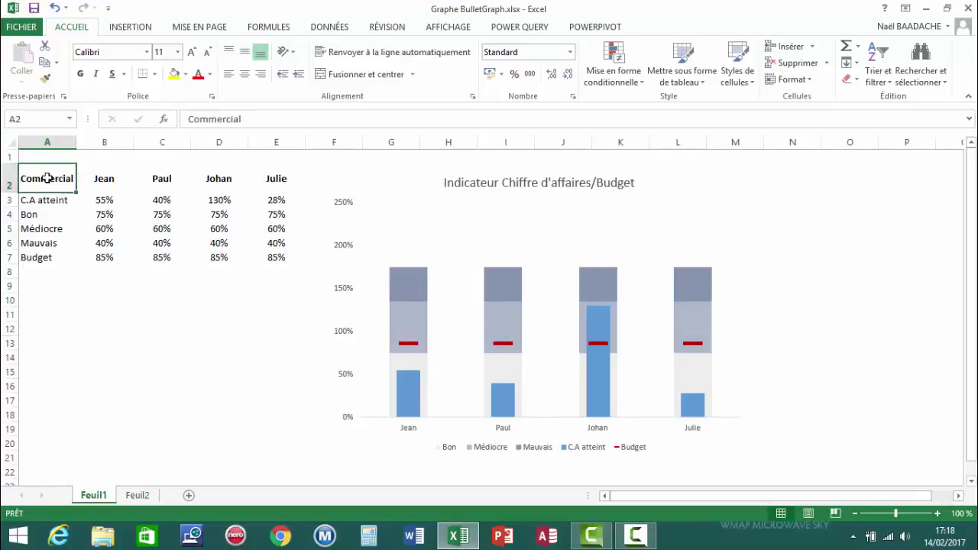
left_click_drag(49, 179, 283, 177)
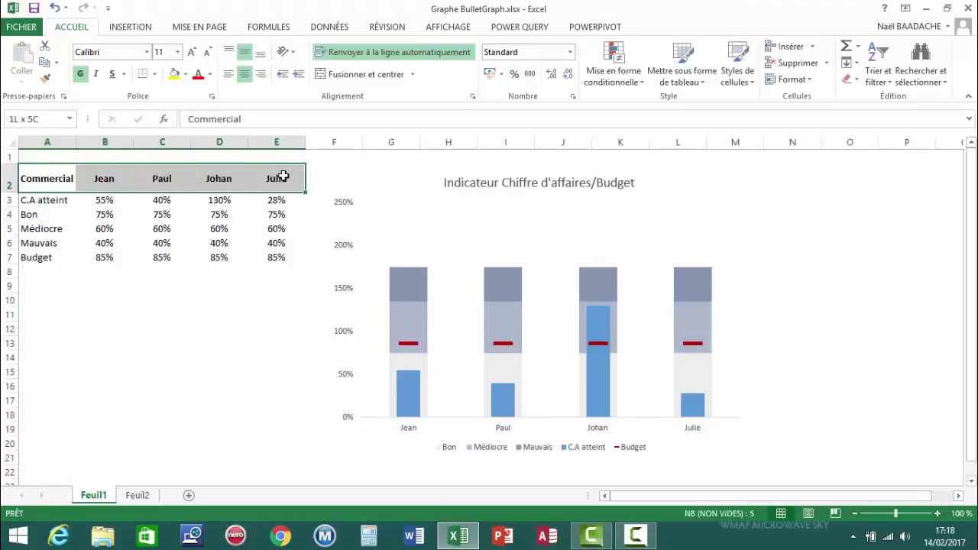
left_click(44, 201)
left_click(102, 200)
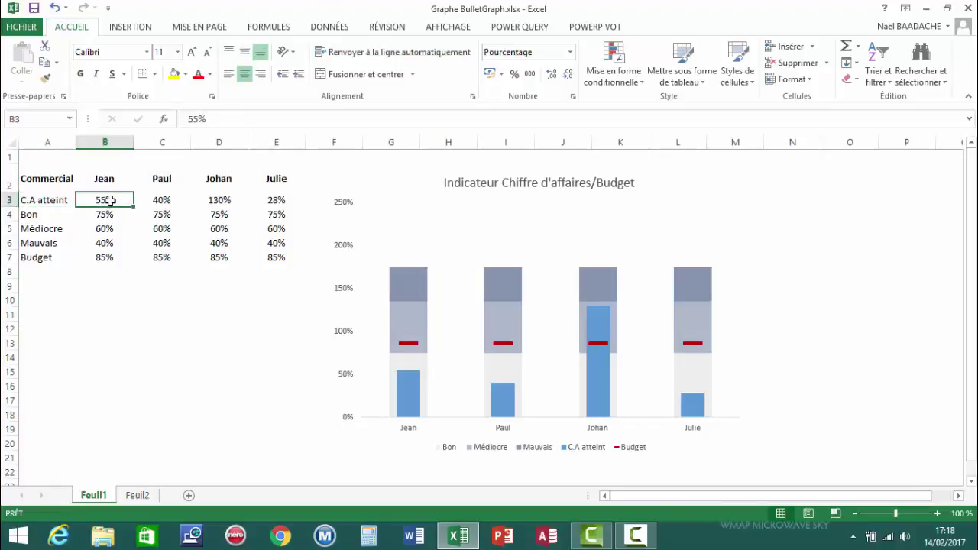
left_click(157, 201)
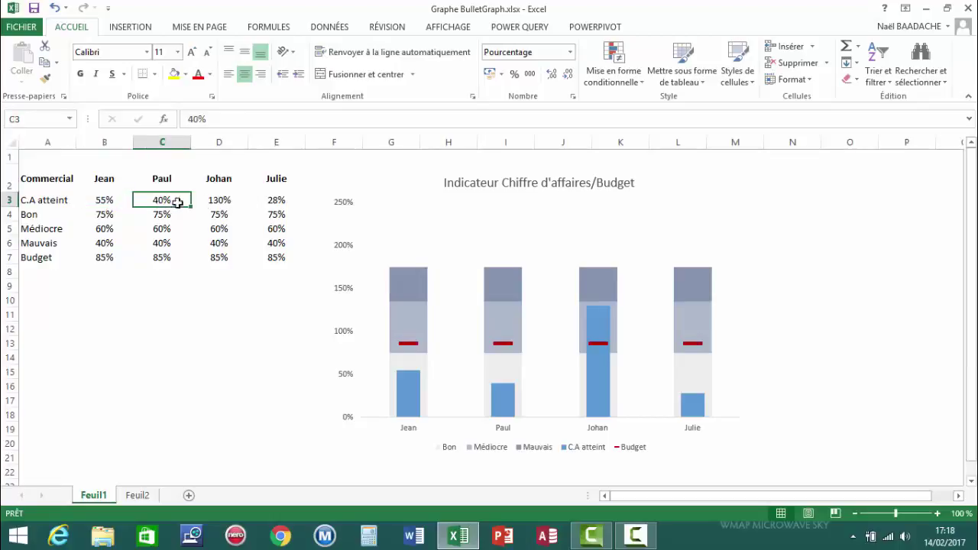
left_click(222, 200)
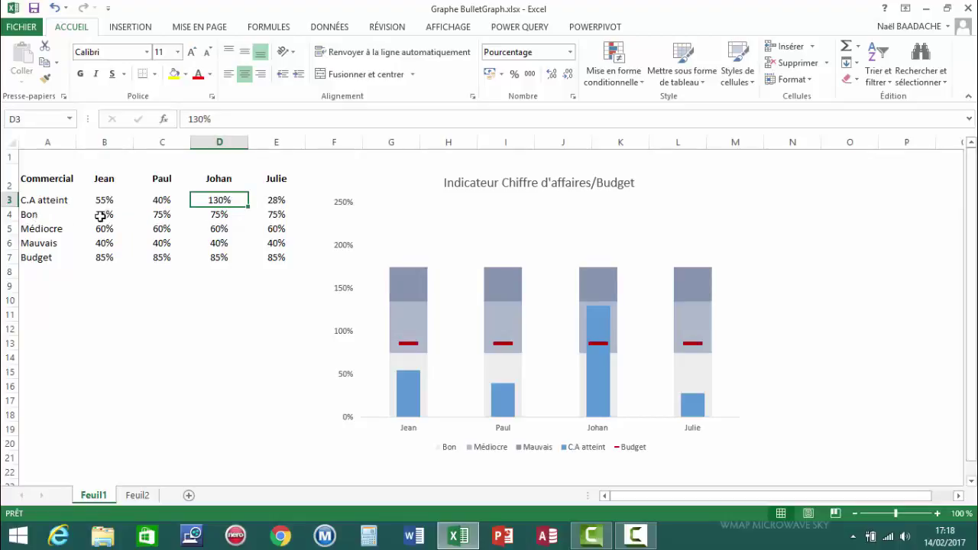
left_click(101, 214)
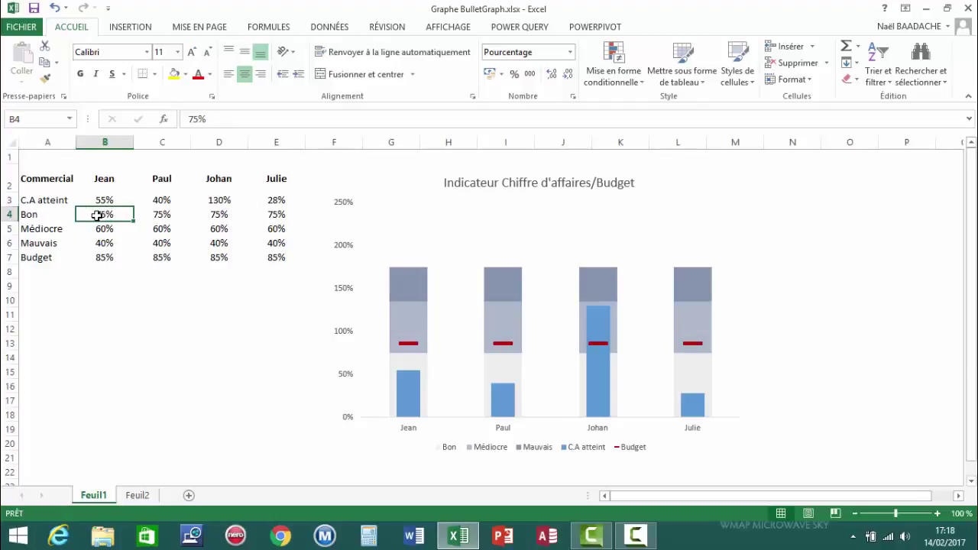
Step: Review Jean's thresholds (Bon 75%, Médiocre 60%, Mauvais 40%) and the Budget row values
left_click(141, 312)
left_click(104, 215)
left_click(105, 229)
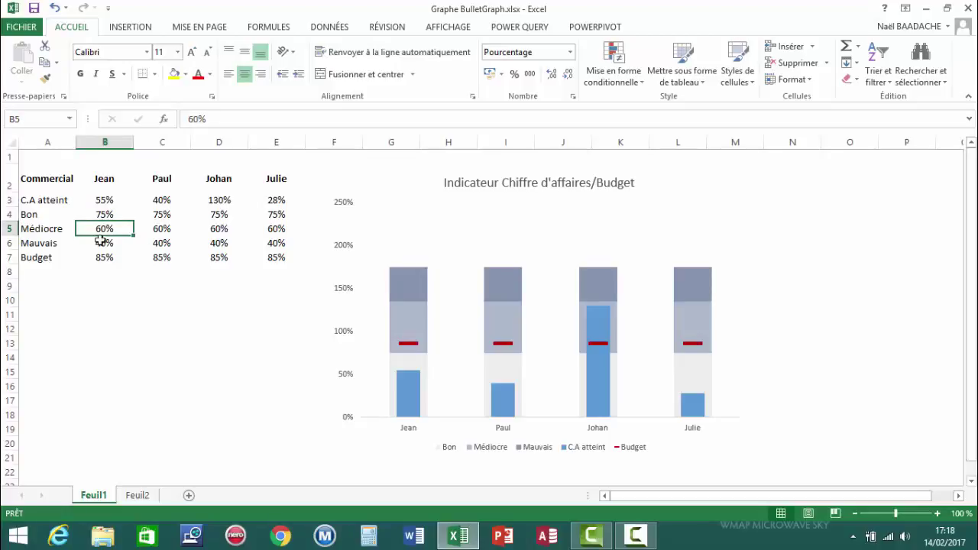
left_click(102, 243)
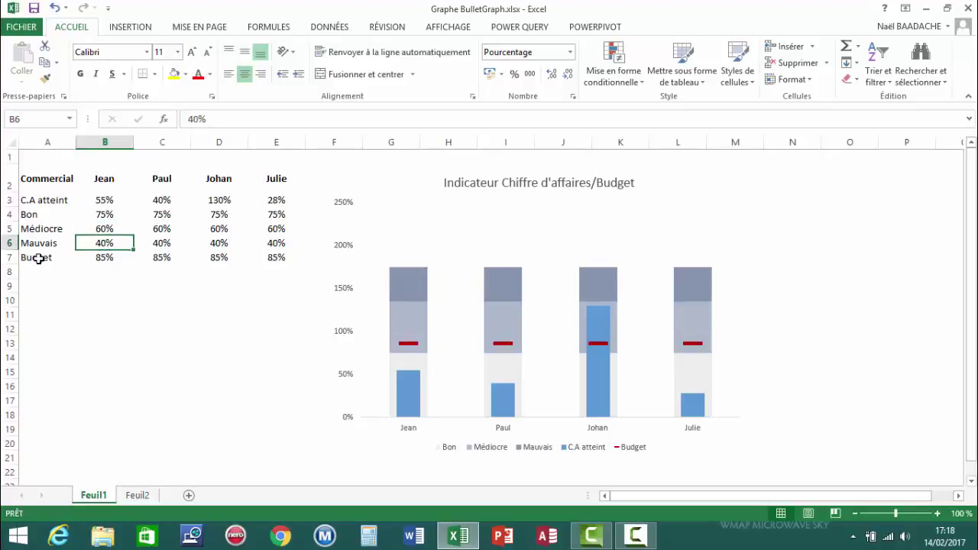
left_click_drag(38, 258, 252, 258)
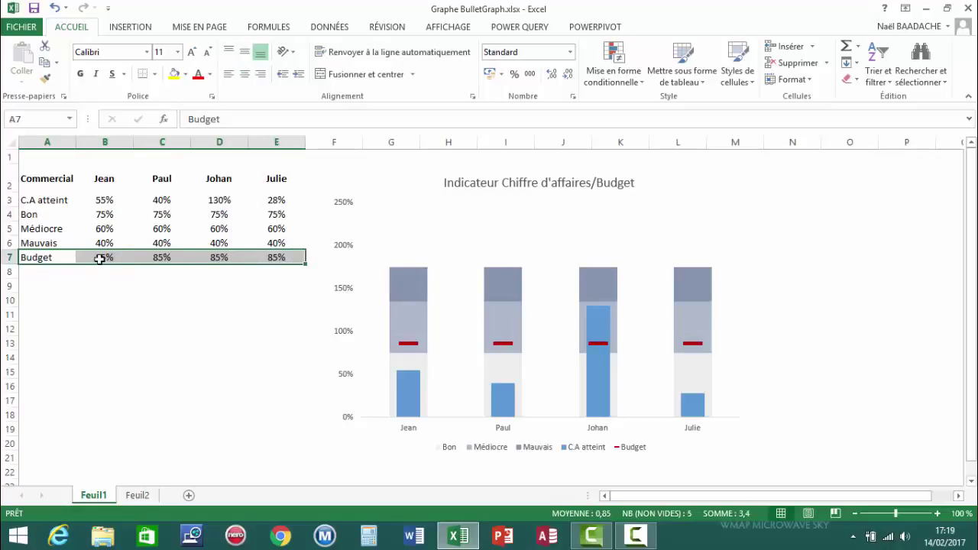
left_click_drag(99, 258, 271, 257)
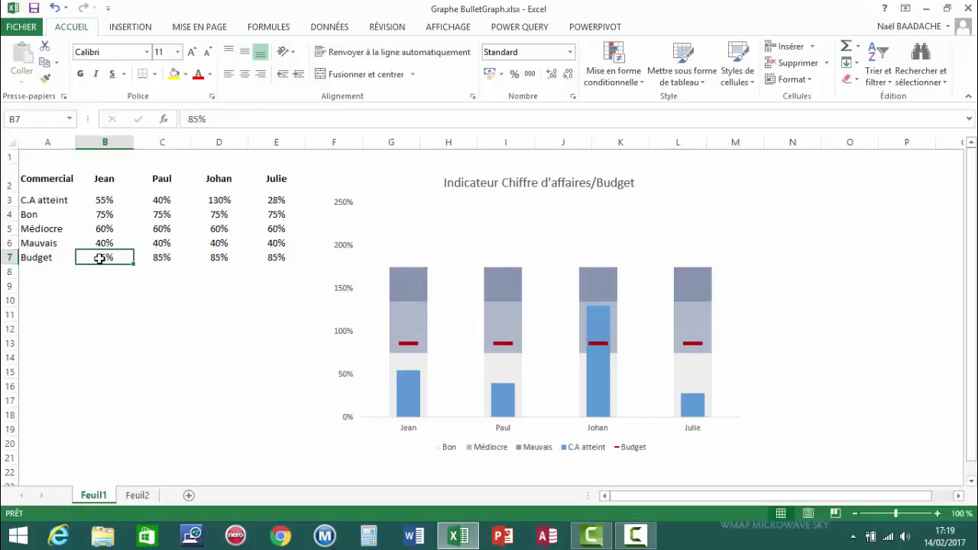
Step: Temporarily set all four budgets to 100% and check the Budget markers in the chart
left_click(175, 291)
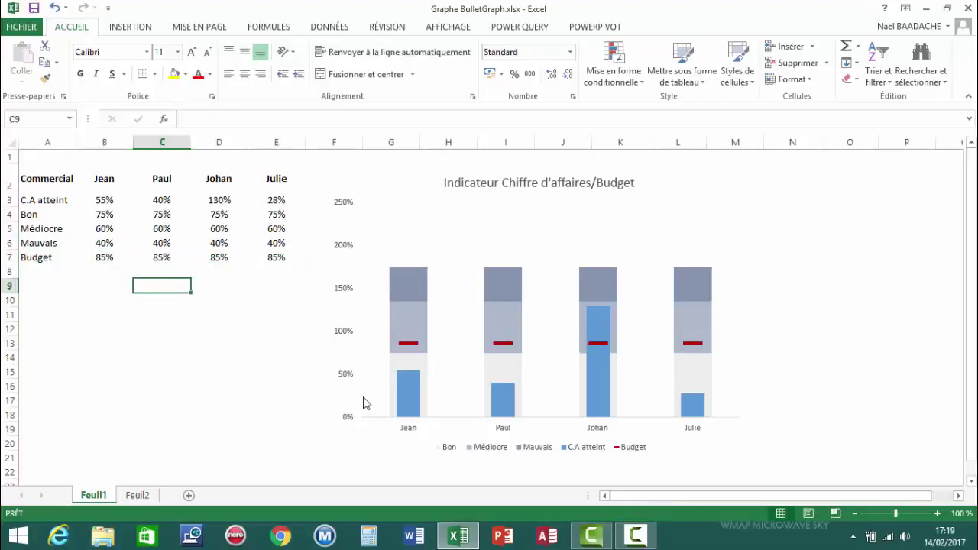
left_click(97, 258)
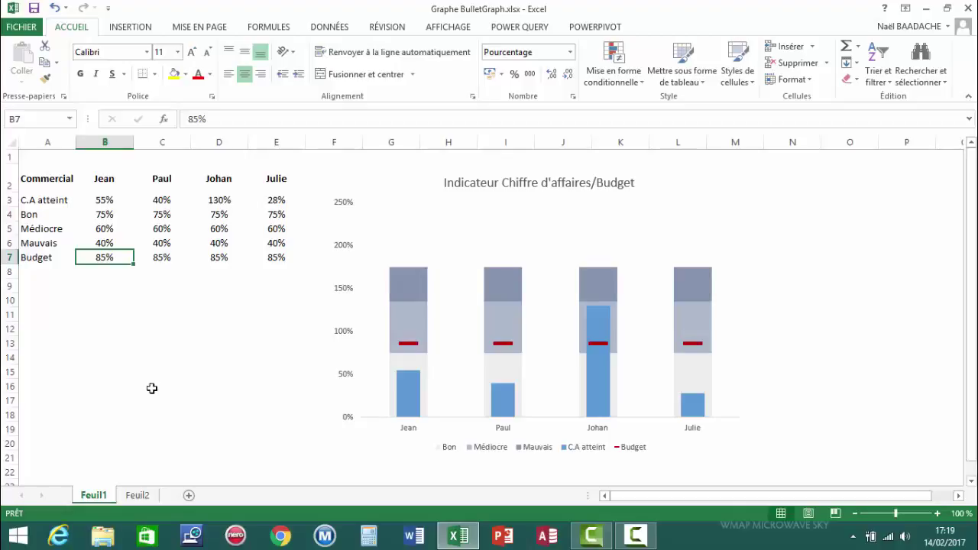
type("100")
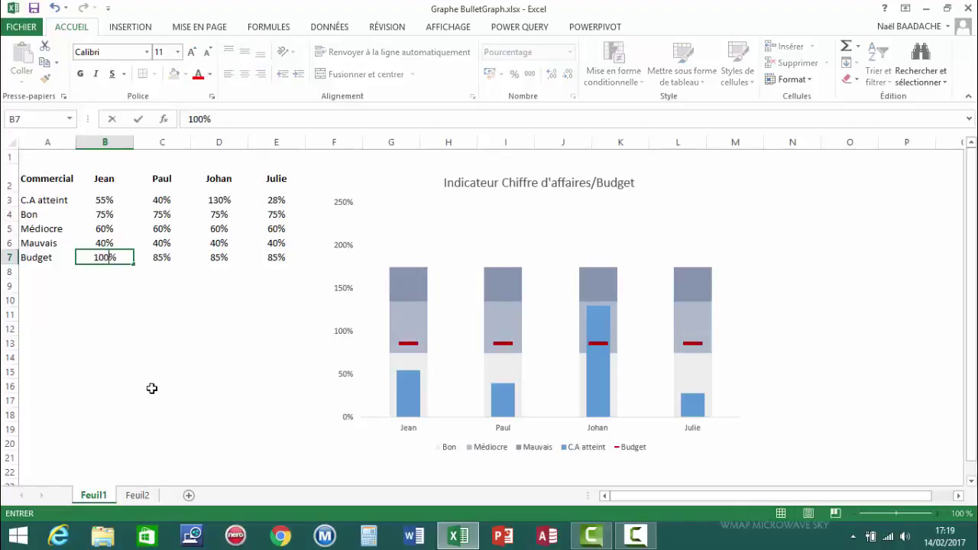
key("Return")
key("Up")
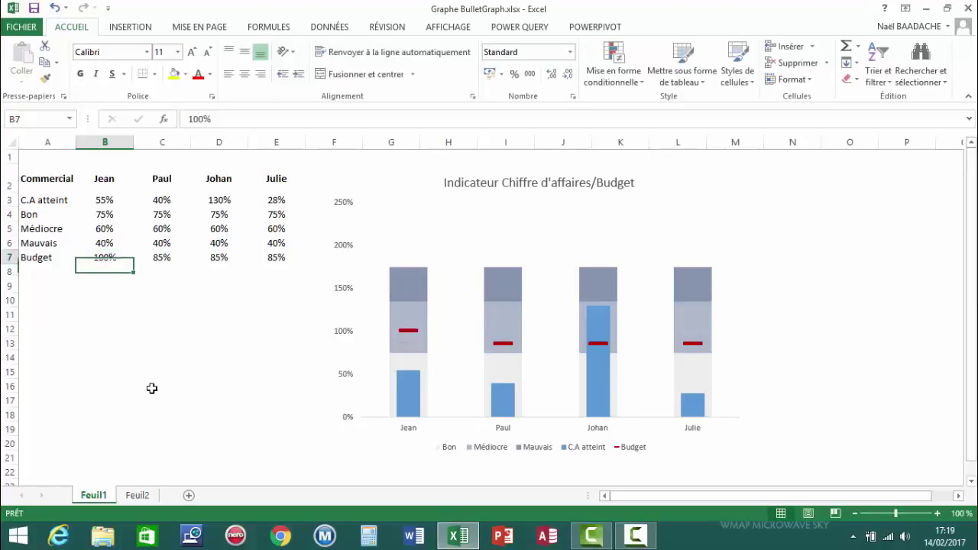
key("ctrl+c")
key("Right")
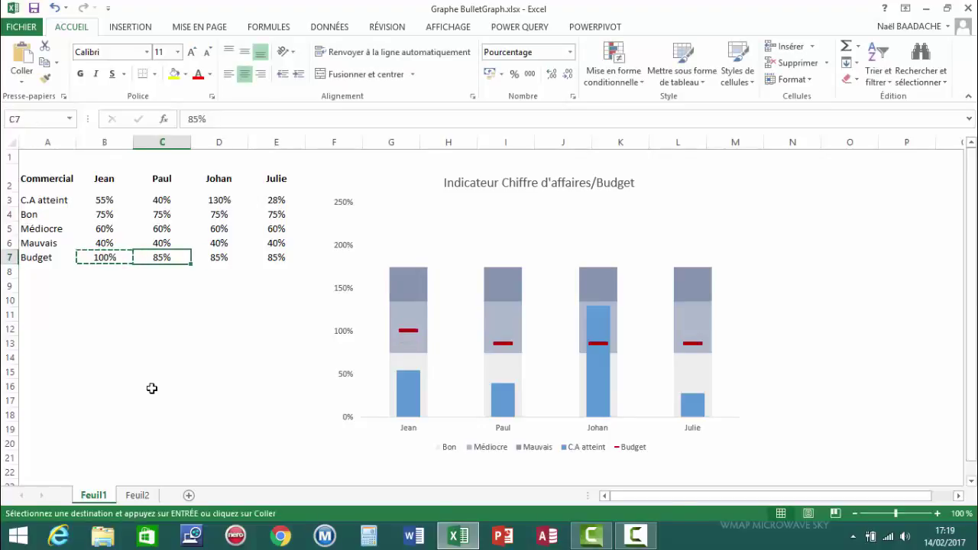
key("shift+Right")
key("shift+Right")
key("ctrl+v")
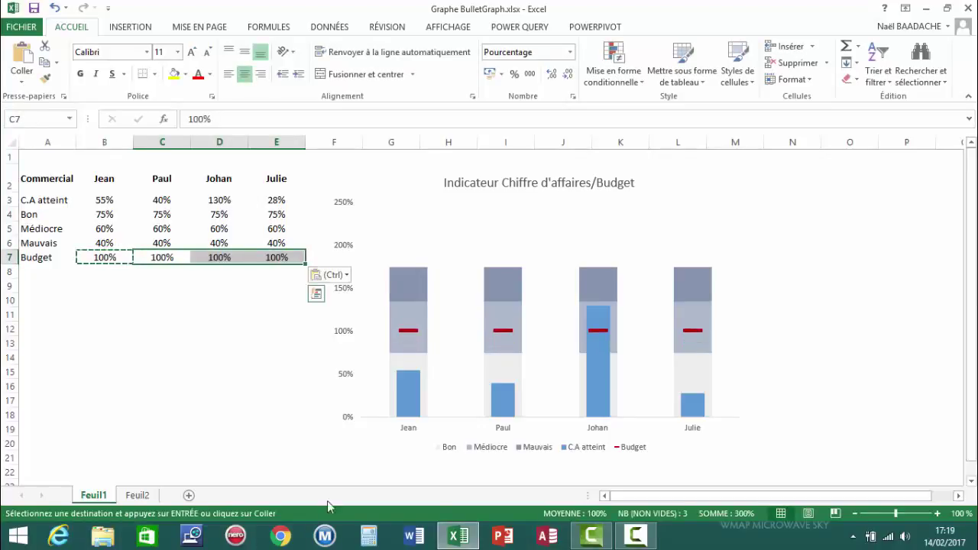
left_click(505, 334)
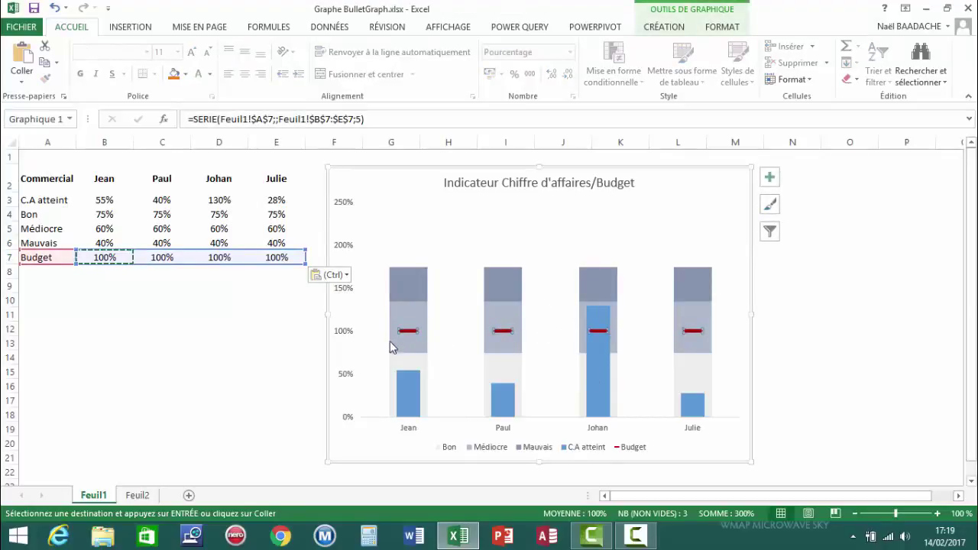
left_click(207, 349)
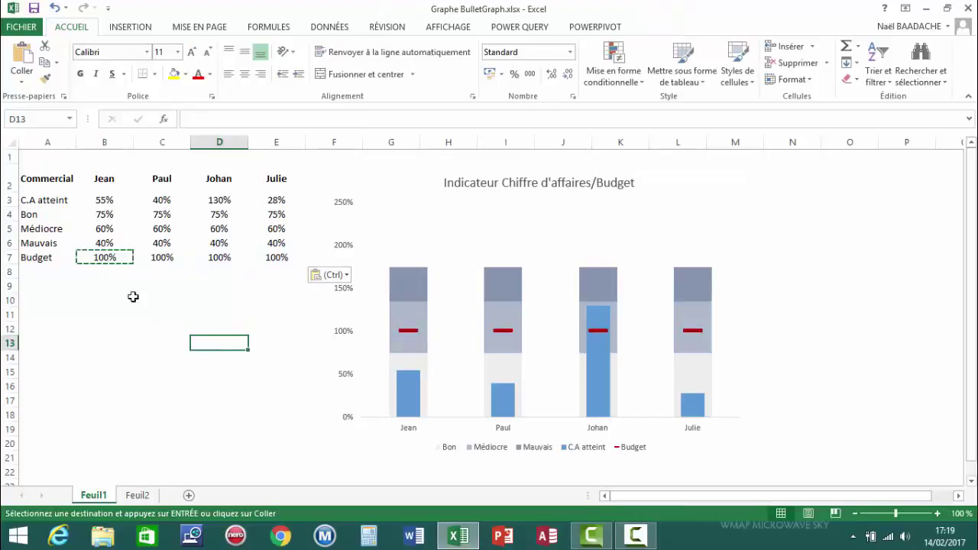
Step: Restore all four salesperson budgets to 85% and cancel the pending copy
left_click(104, 258)
type("85")
key("Return")
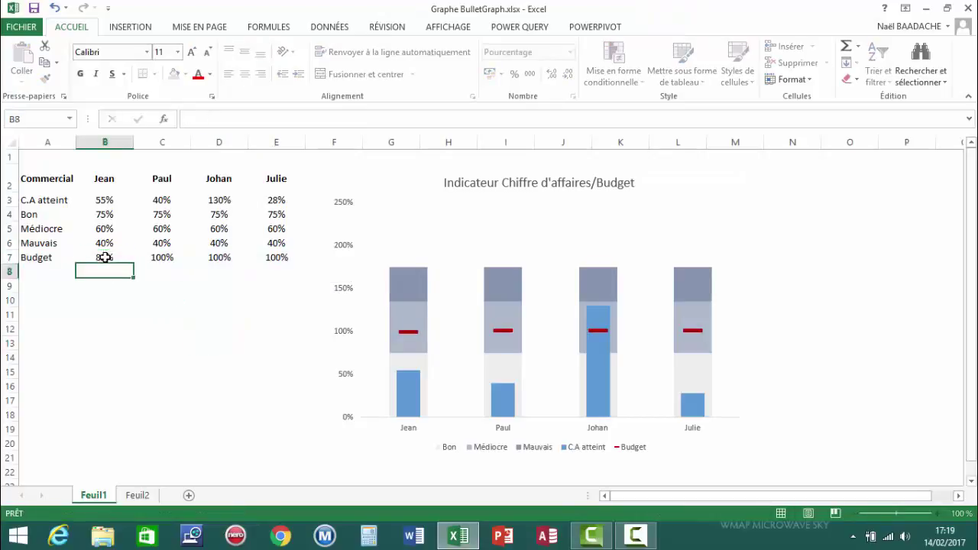
left_click(104, 257)
key("ctrl+c")
key("Right")
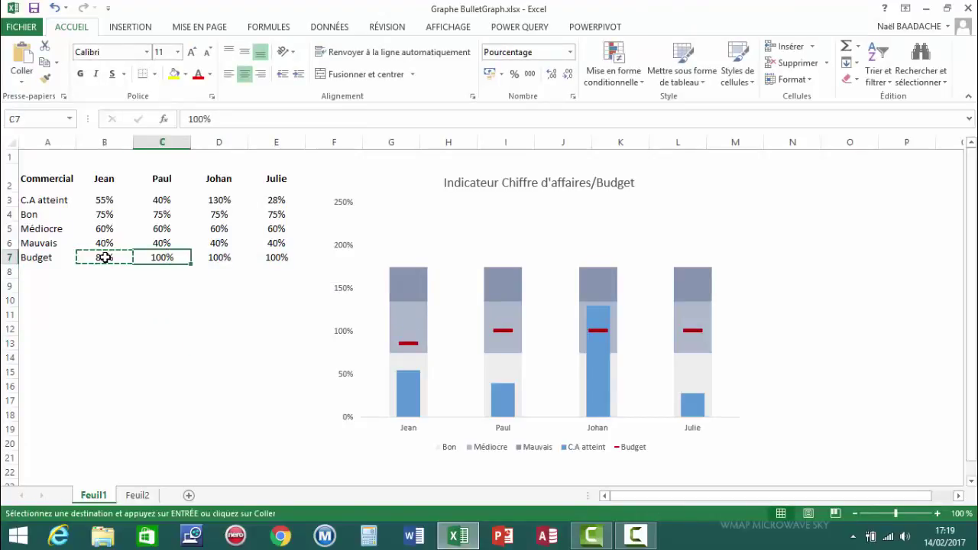
key("shift+Right")
key("shift+Right")
key("ctrl+v")
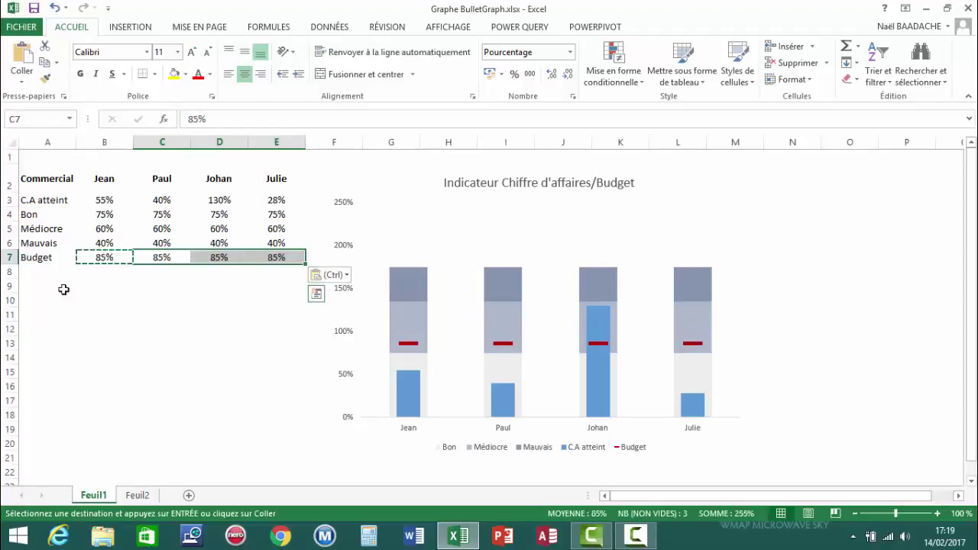
left_click(146, 298)
left_click(123, 284)
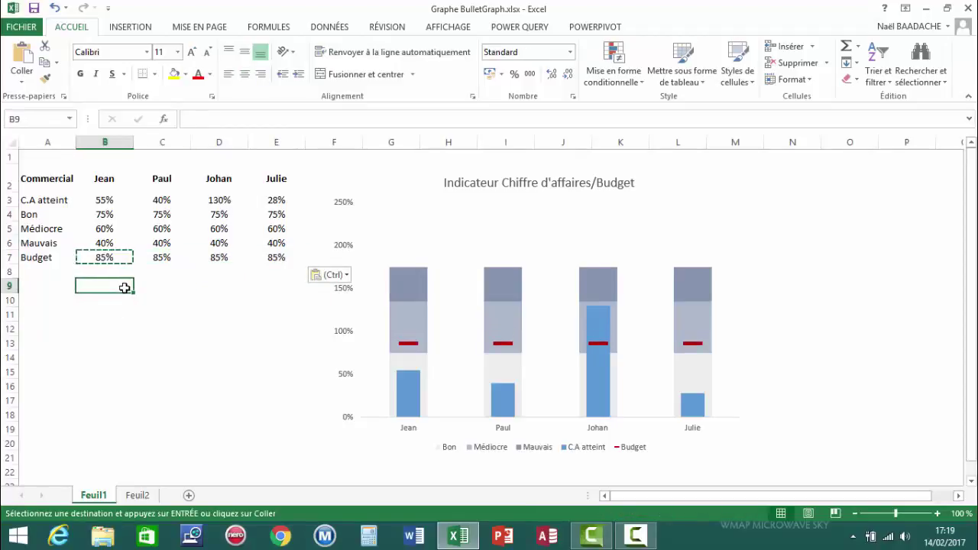
key("Escape")
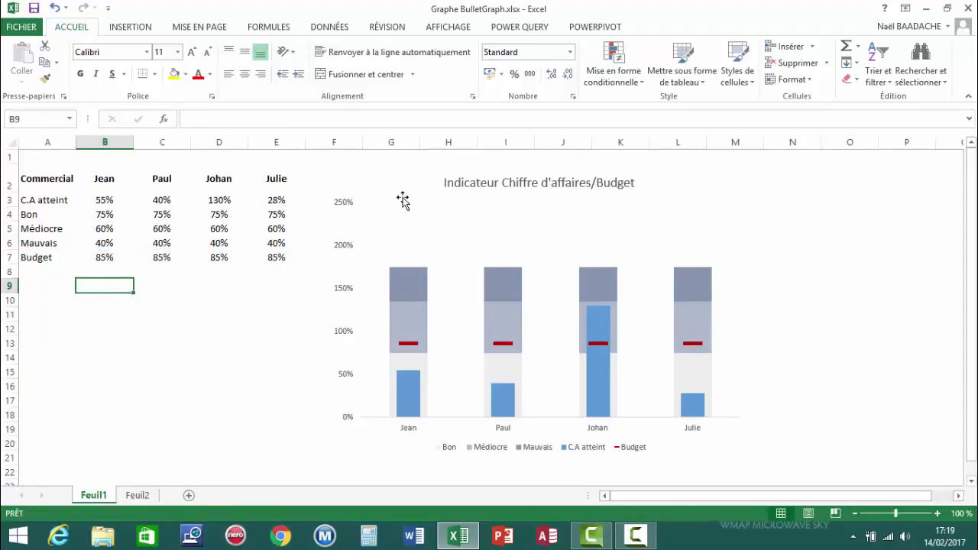
Step: Enter the heading 'BULLET GRAPH' in cell B12 and enlarge it to 16 pt
left_click(94, 331)
type("BULLET")
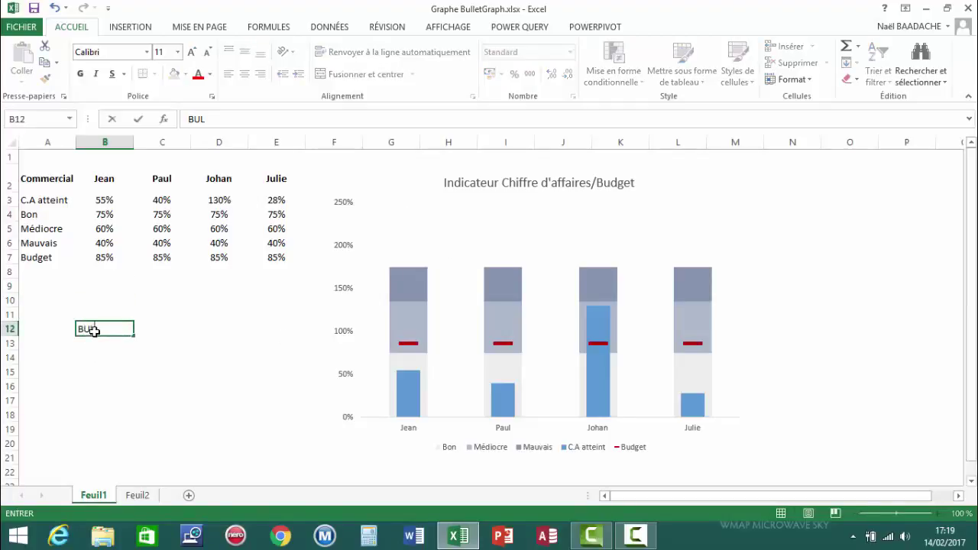
type(" GRAPH")
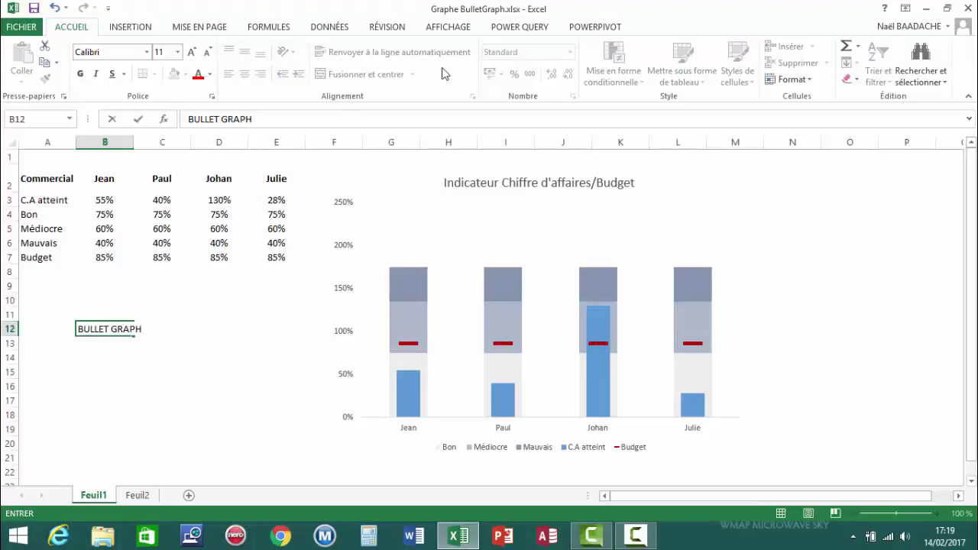
left_click(220, 361)
left_click(107, 317)
left_click(106, 329)
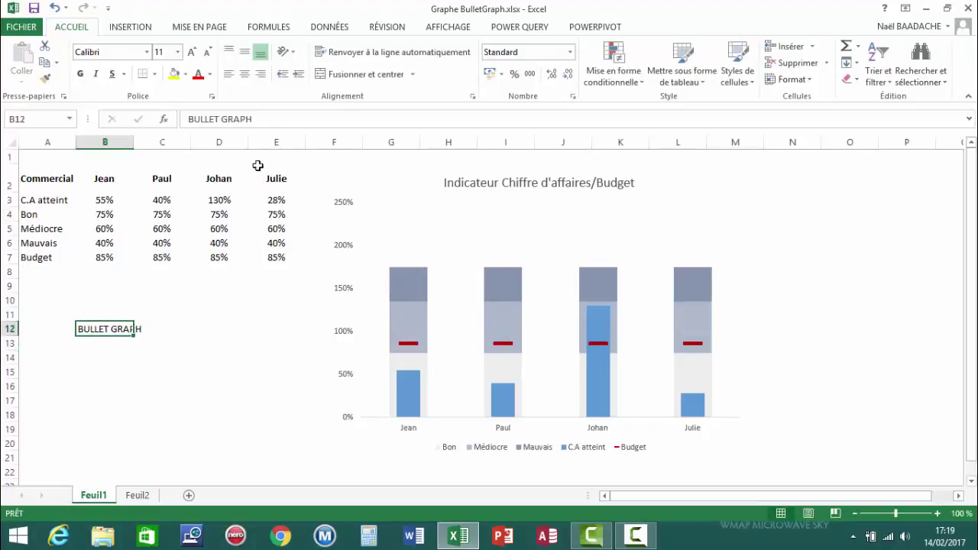
left_click(191, 52)
left_click(191, 52)
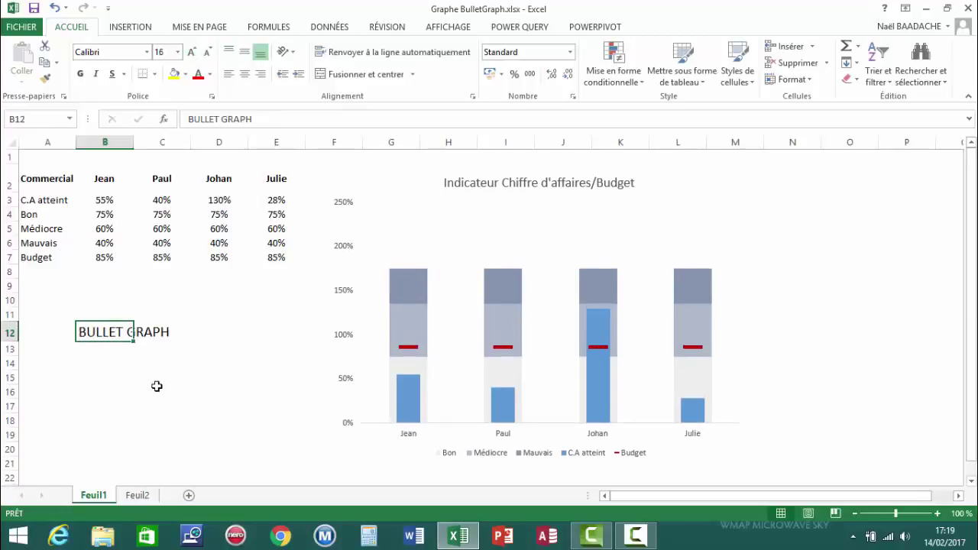
left_click(159, 389)
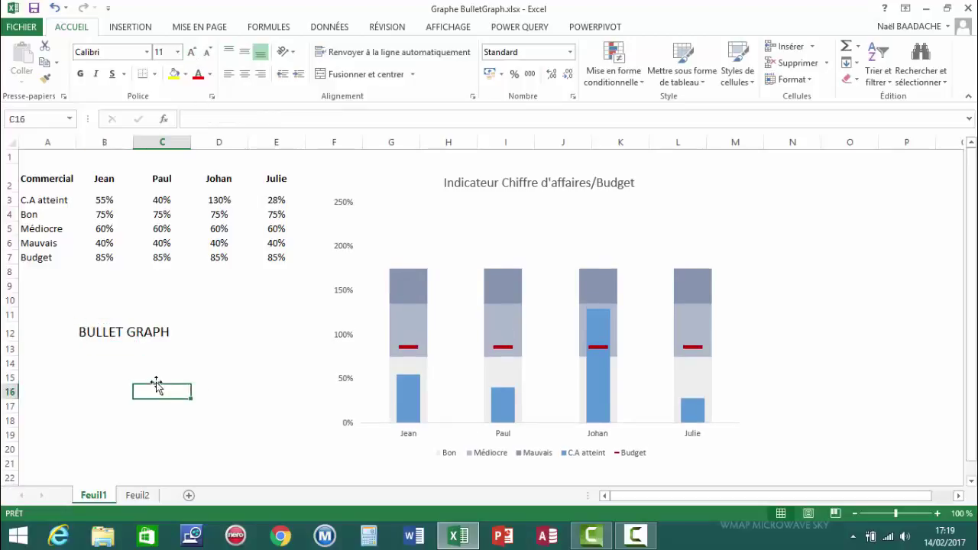
Step: On sheet Feuil2, select A1:E5, Commercial through Mauvais, leaving out the Budget row
left_click(136, 496)
left_click_drag(101, 344, 103, 329)
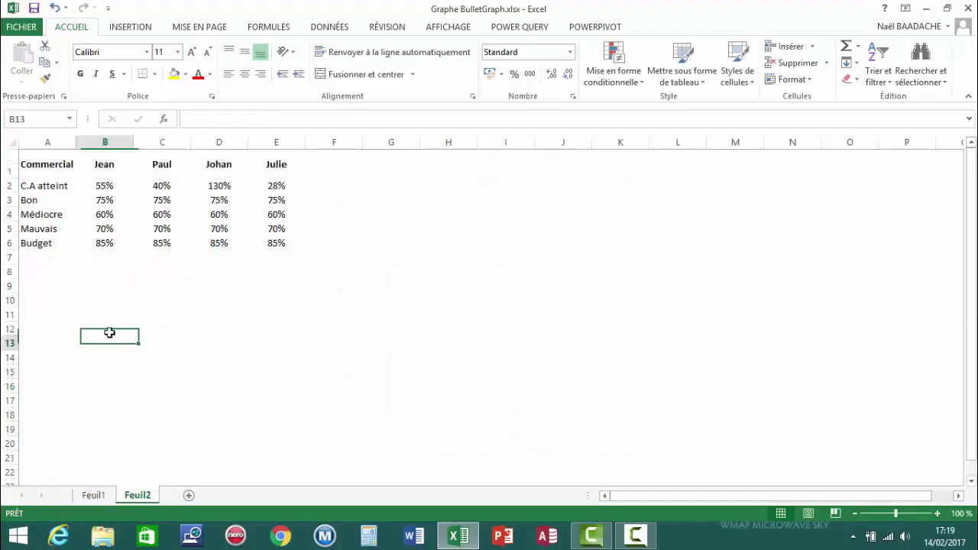
left_click(143, 281)
left_click_drag(53, 163, 278, 255)
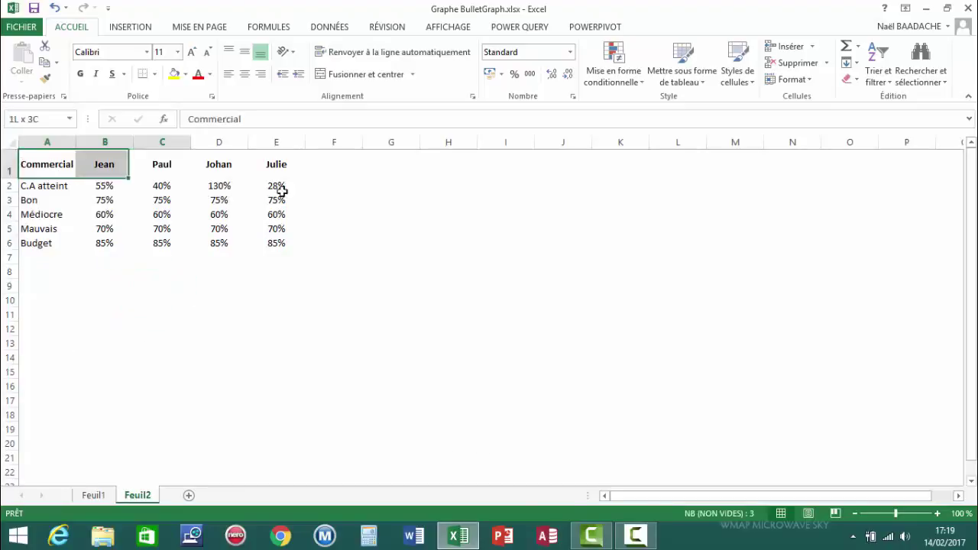
left_click(98, 351)
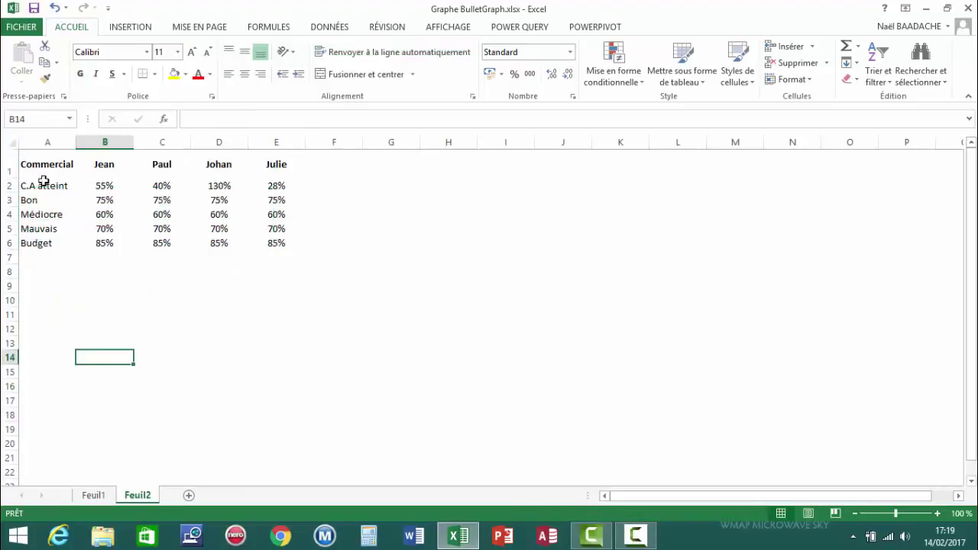
mouse_move(39, 166)
left_mouse_down()
mouse_move(254, 172)
mouse_move(257, 228)
left_mouse_up()
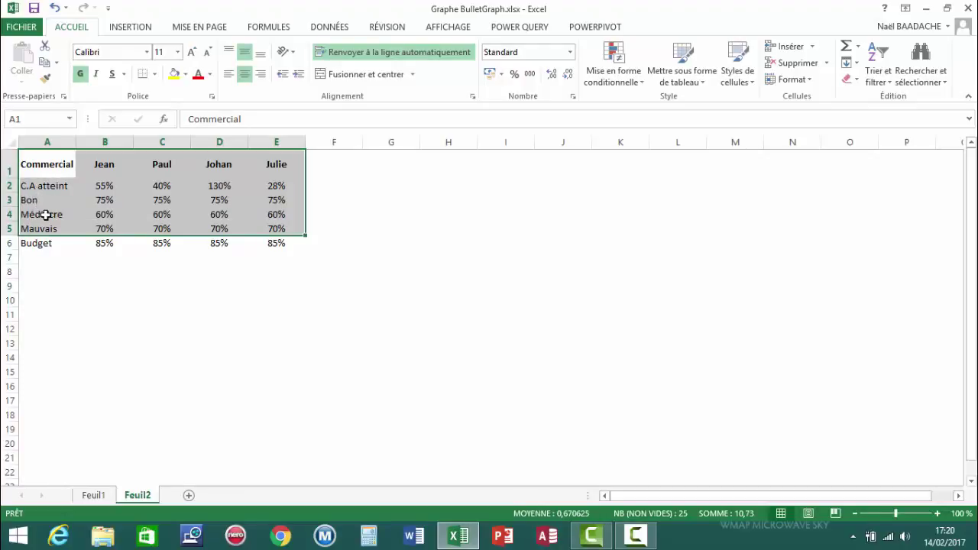
left_click(136, 31)
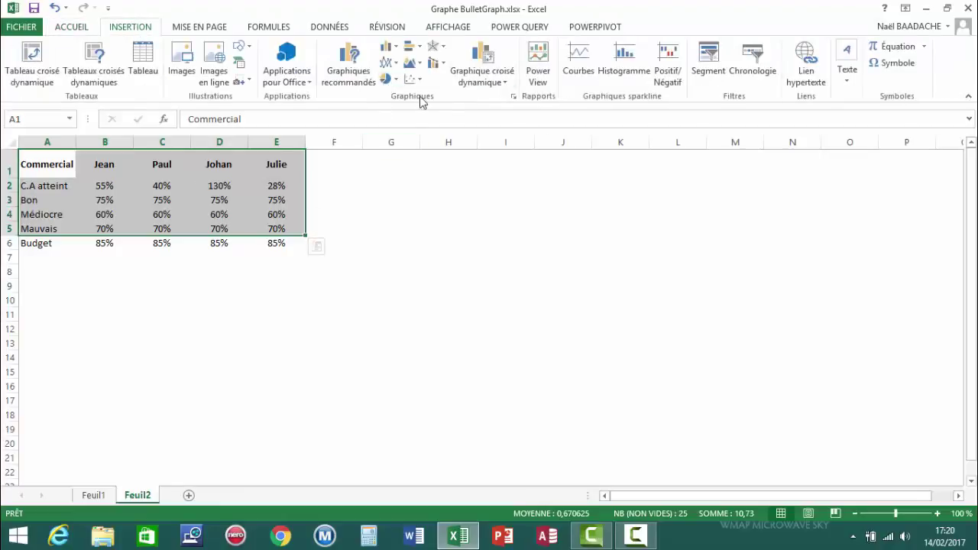
Step: Insert a stacked column chart and move and enlarge it beside the table
left_click(387, 46)
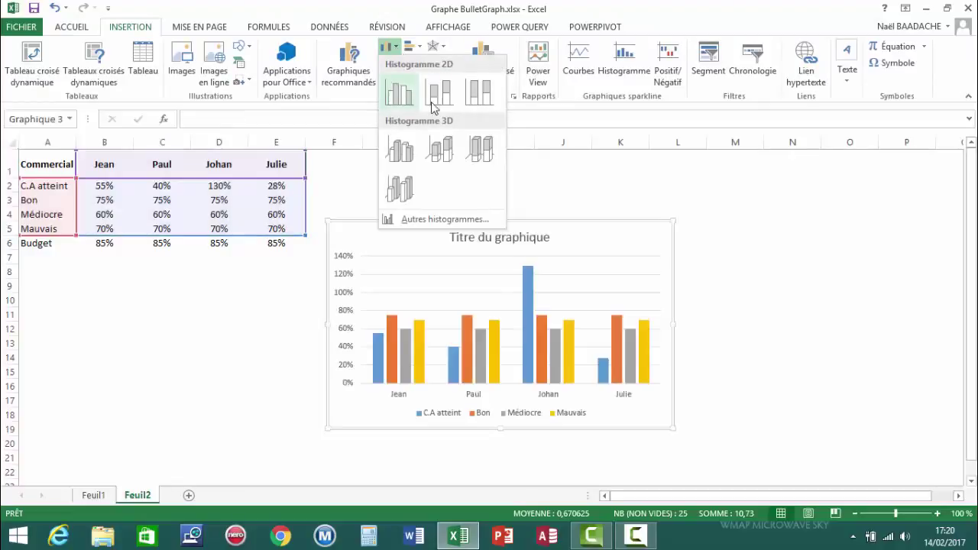
left_click(441, 93)
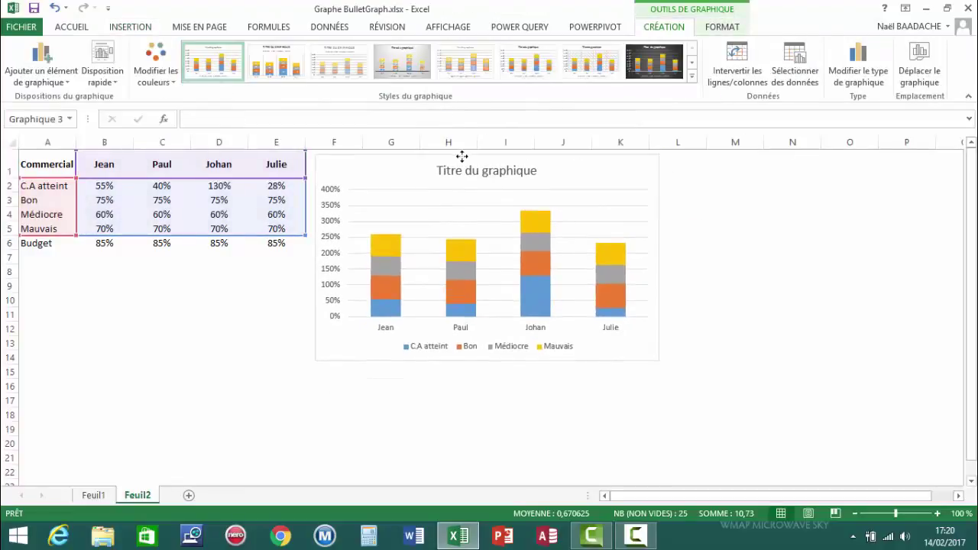
left_click_drag(474, 222, 460, 171)
left_click_drag(655, 377, 733, 428)
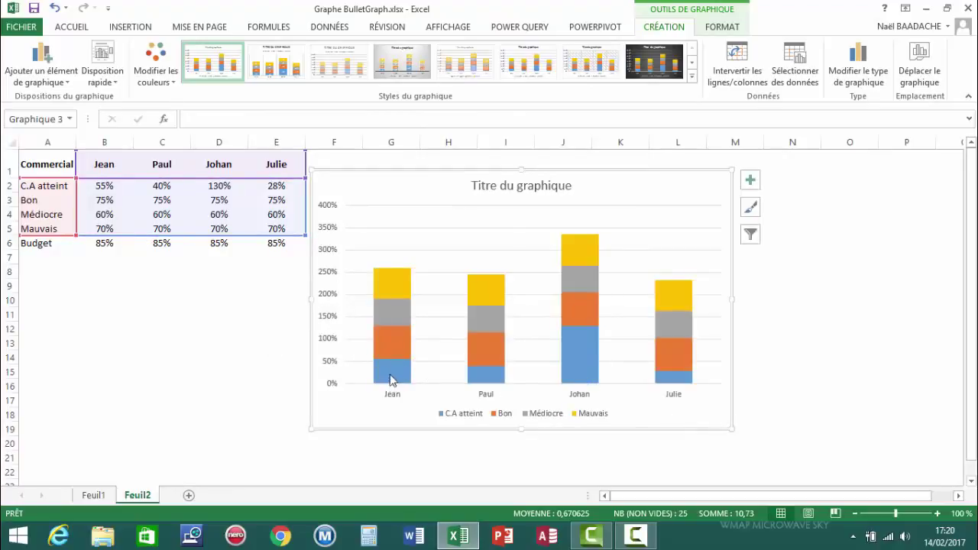
mouse_move(391, 370)
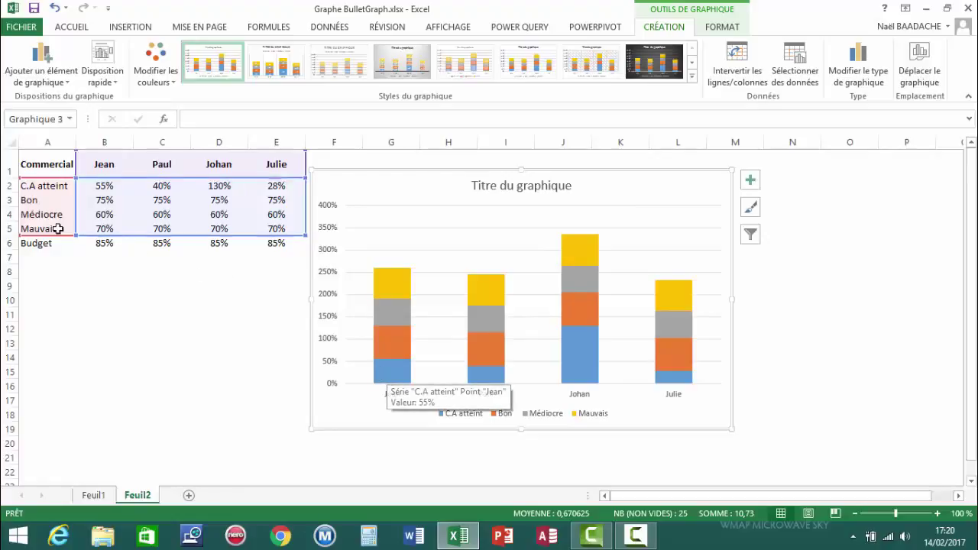
Step: Select the C.A atteint series and open its Format Data Series pane
left_click(50, 229)
left_click(391, 372)
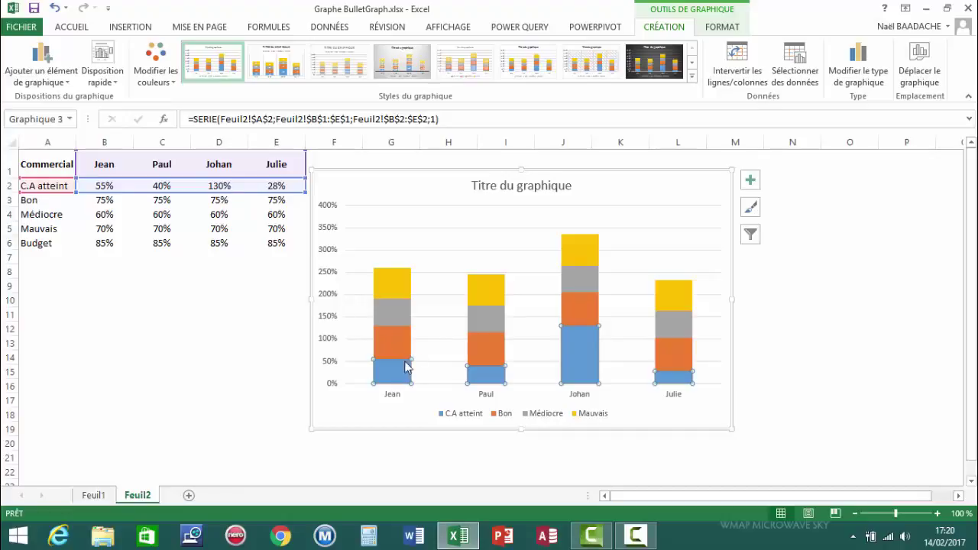
left_click(194, 357)
left_click(398, 374)
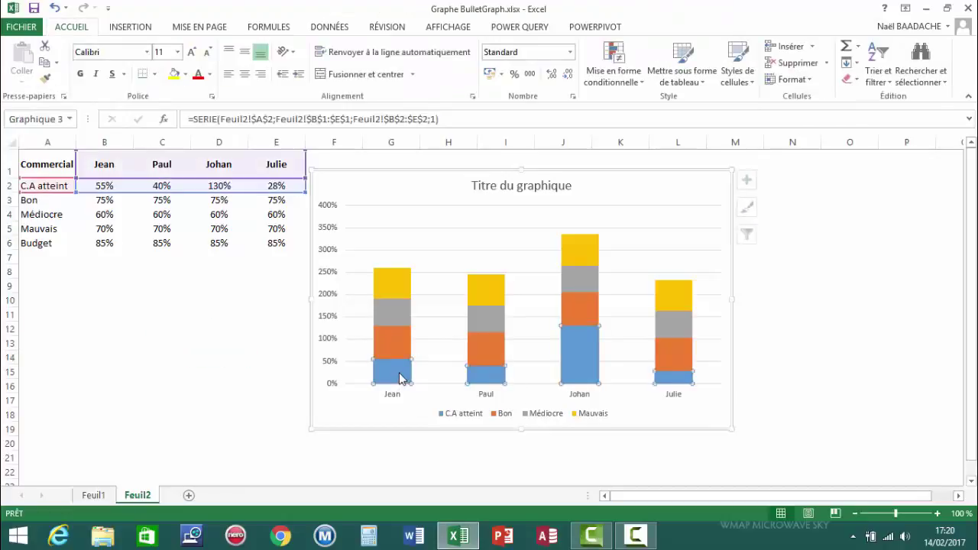
double_click(399, 377)
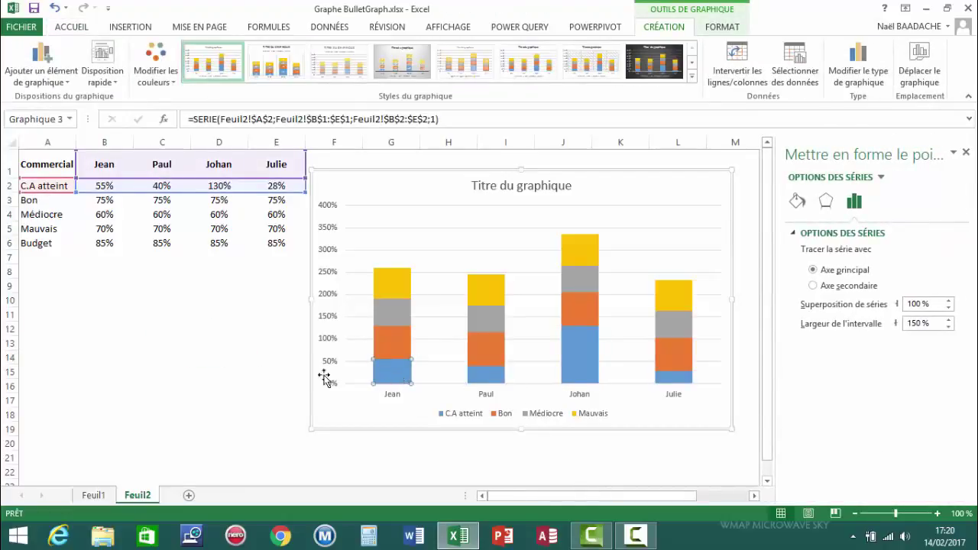
Step: Put C.A atteint on the secondary axis and set its gap width to 400 %
left_click(158, 372)
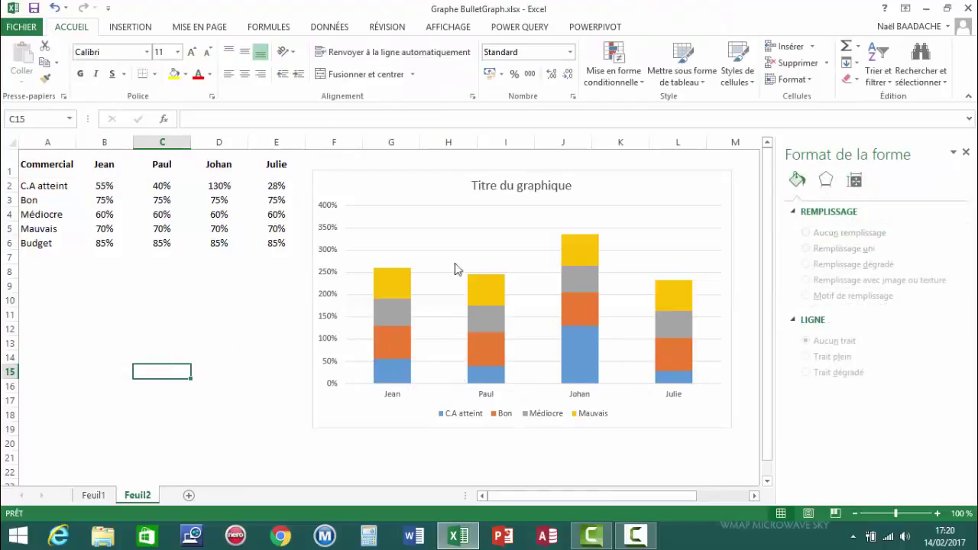
left_click(395, 376)
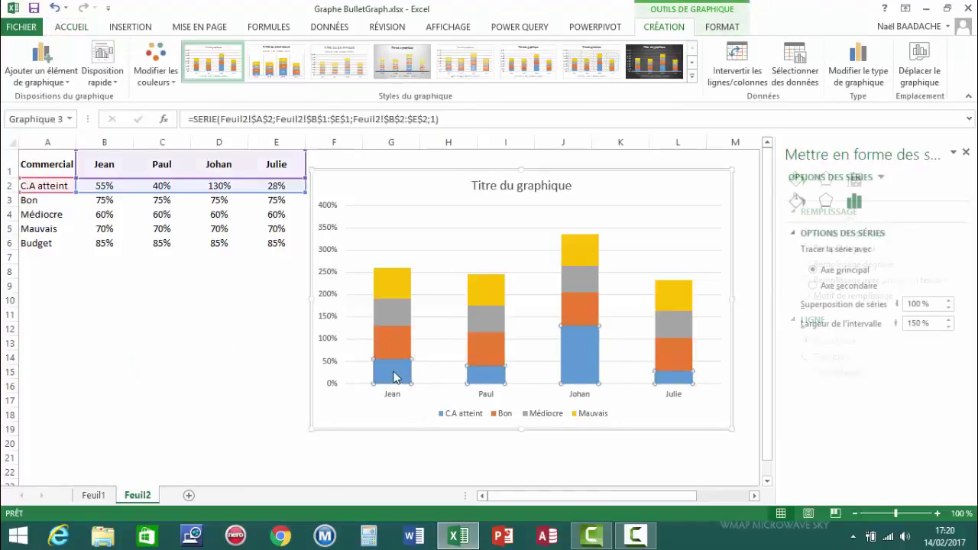
left_click(814, 285)
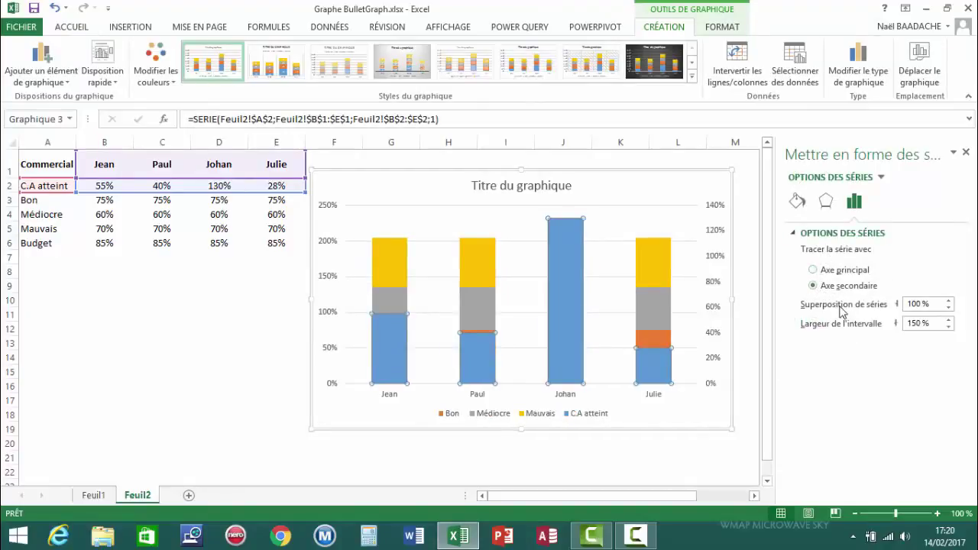
double_click(930, 323)
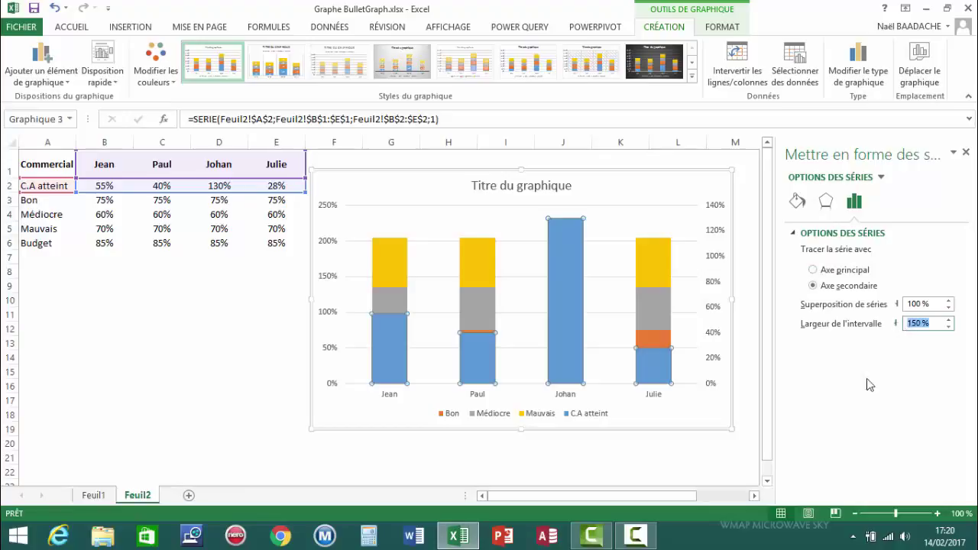
type("85")
left_click(238, 368)
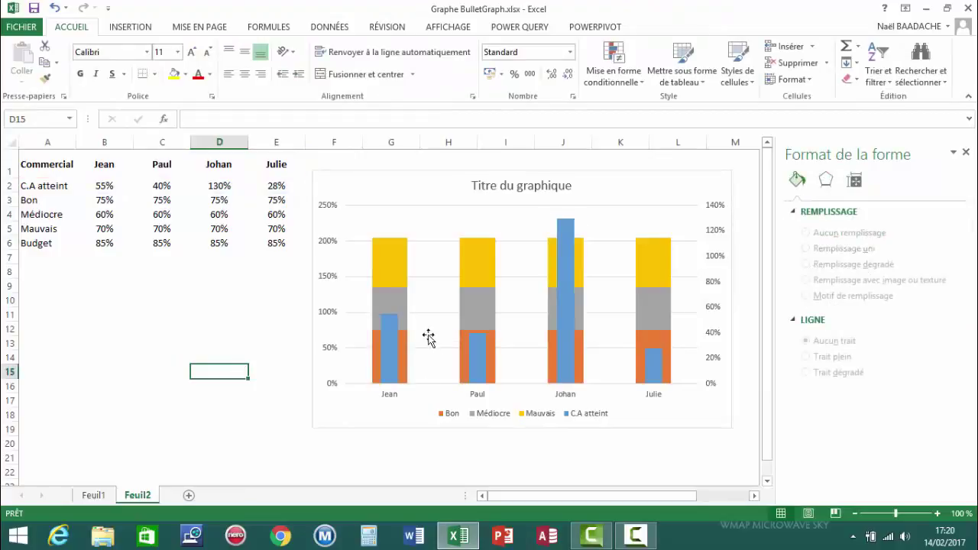
left_click(392, 349)
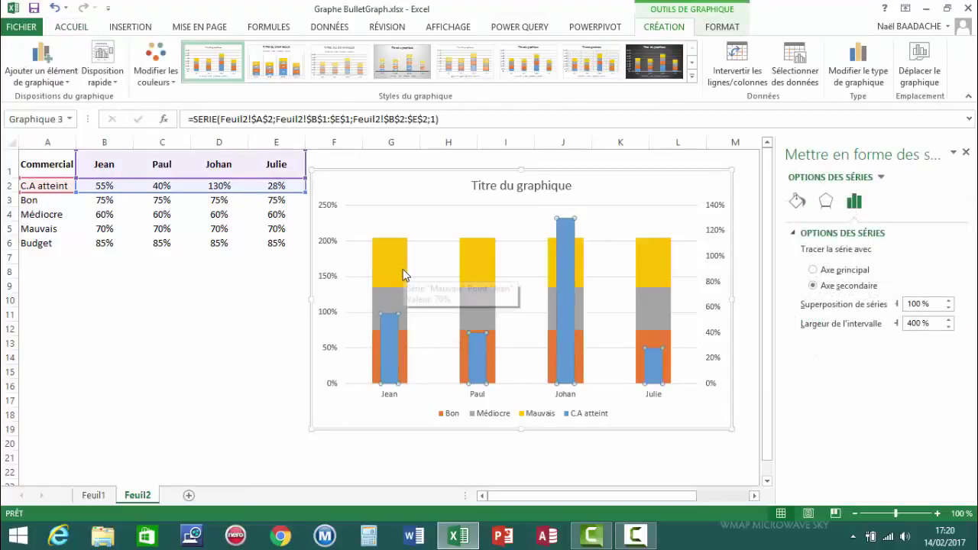
Step: Set the gap width of the Bon, Médiocre and Mauvais bands to 90 %
left_click(582, 355)
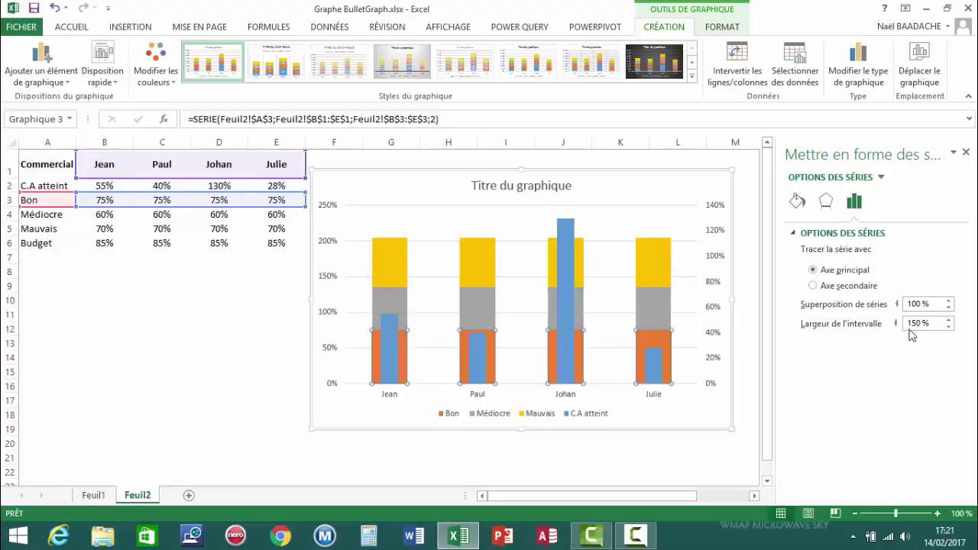
left_click_drag(934, 328, 904, 327)
type("50")
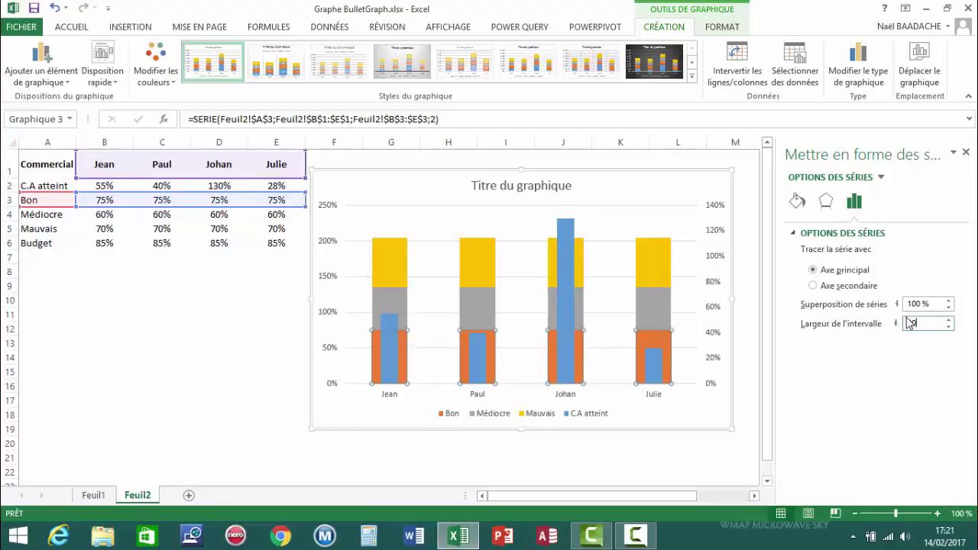
left_click(220, 357)
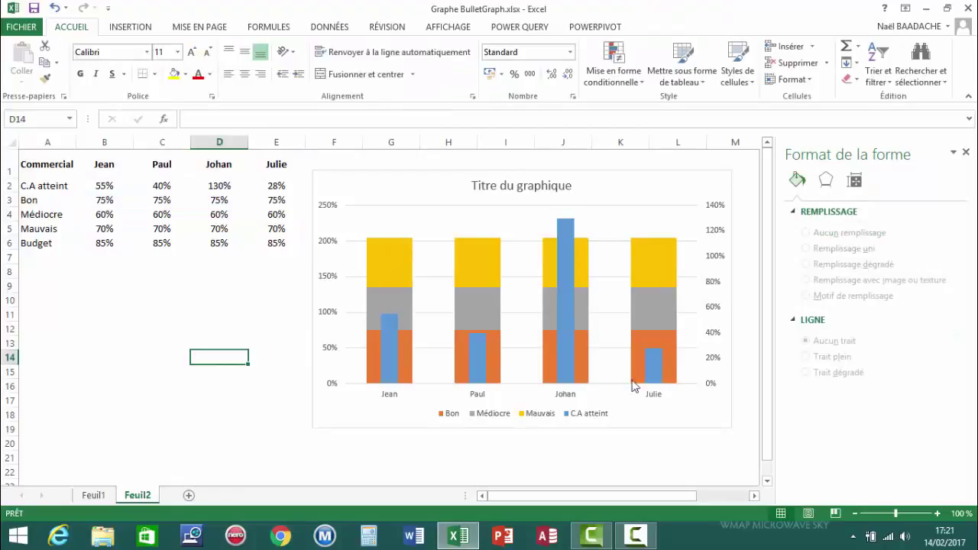
mouse_move(653, 355)
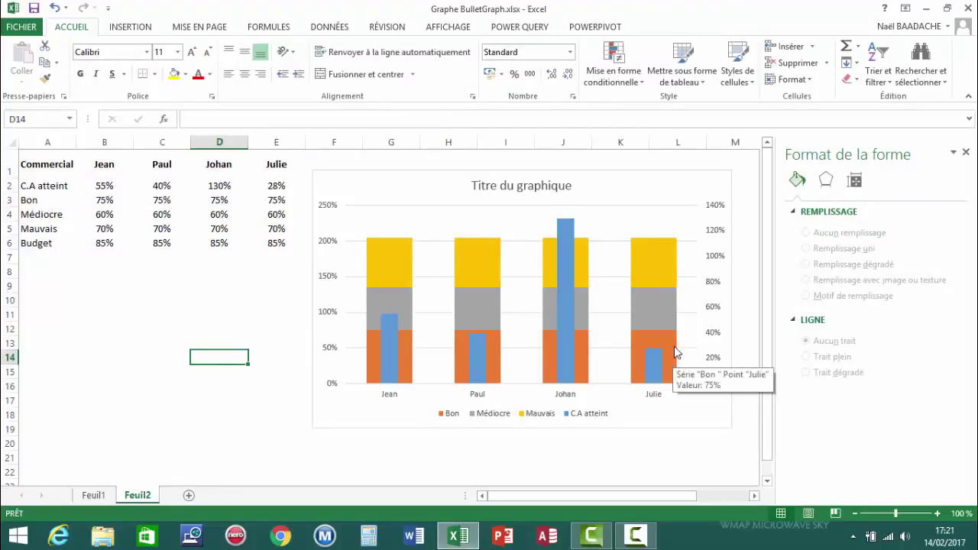
left_click(675, 352)
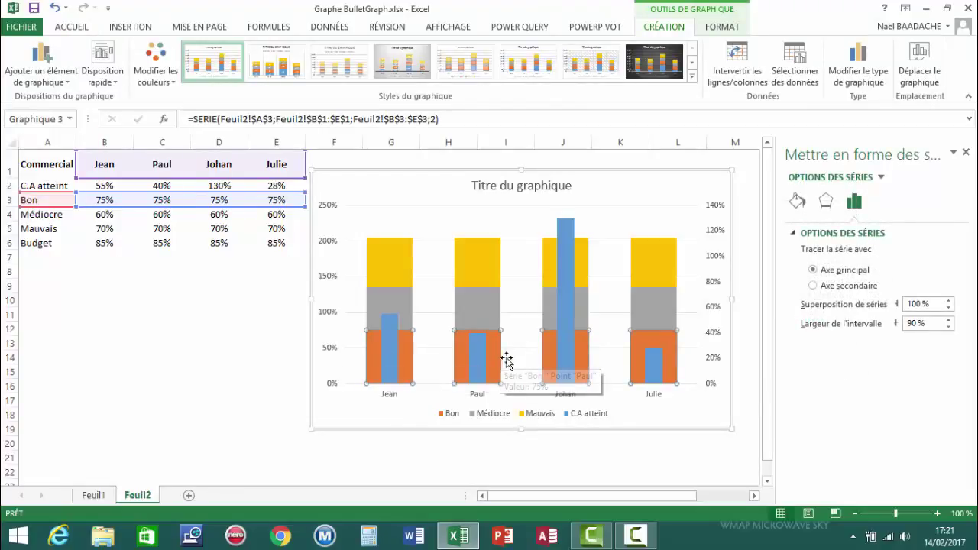
Step: Fill the bands: Bon light blue-grey, Médiocre light blue, Mauvais solid dark blue
left_click(797, 202)
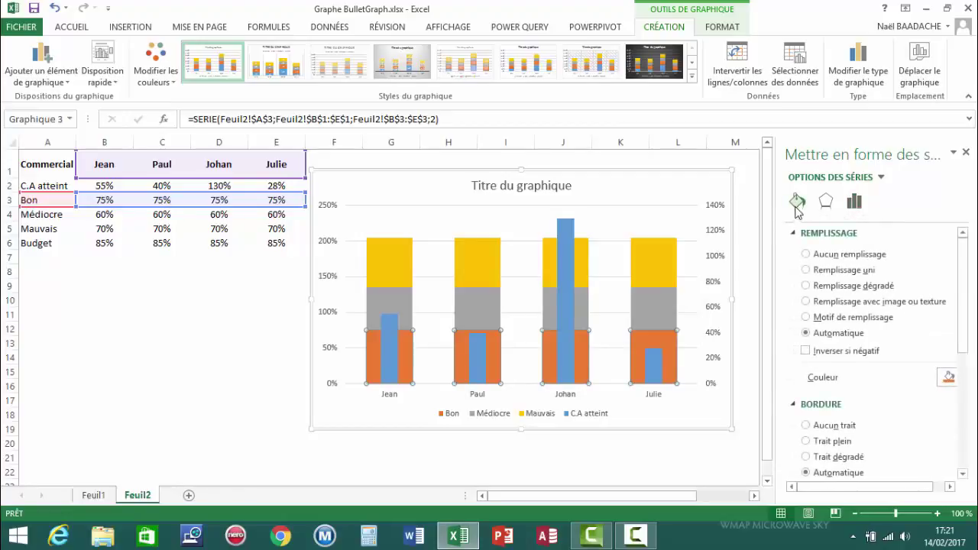
left_click(946, 378)
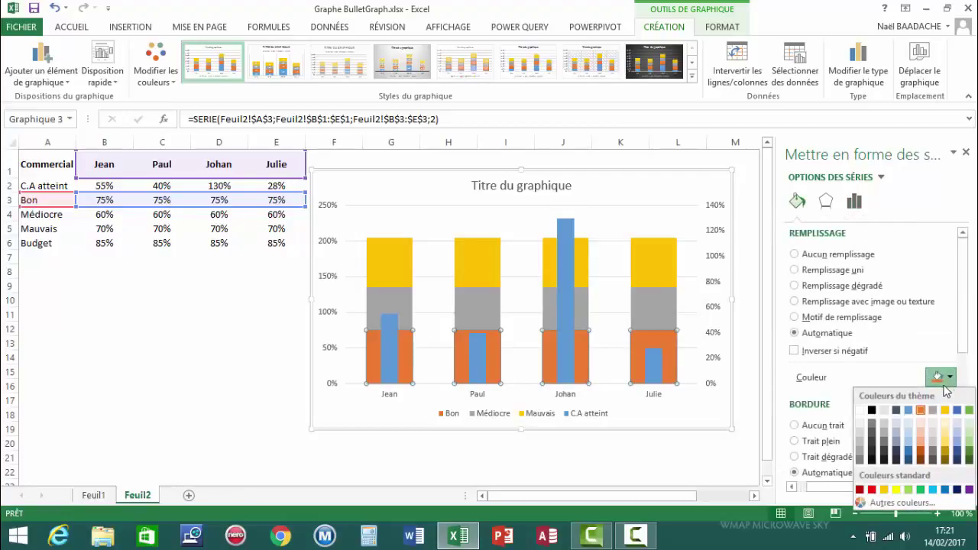
left_click(897, 427)
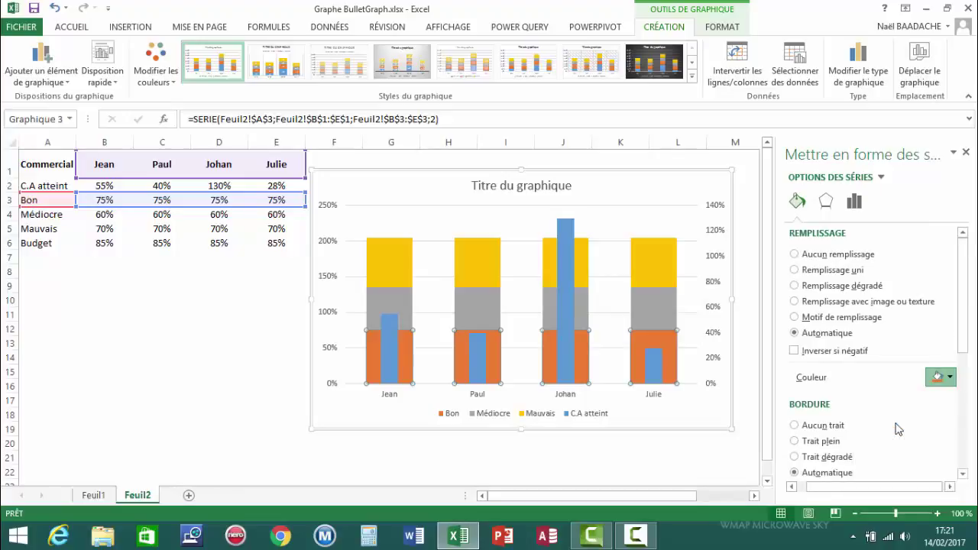
left_click(660, 310)
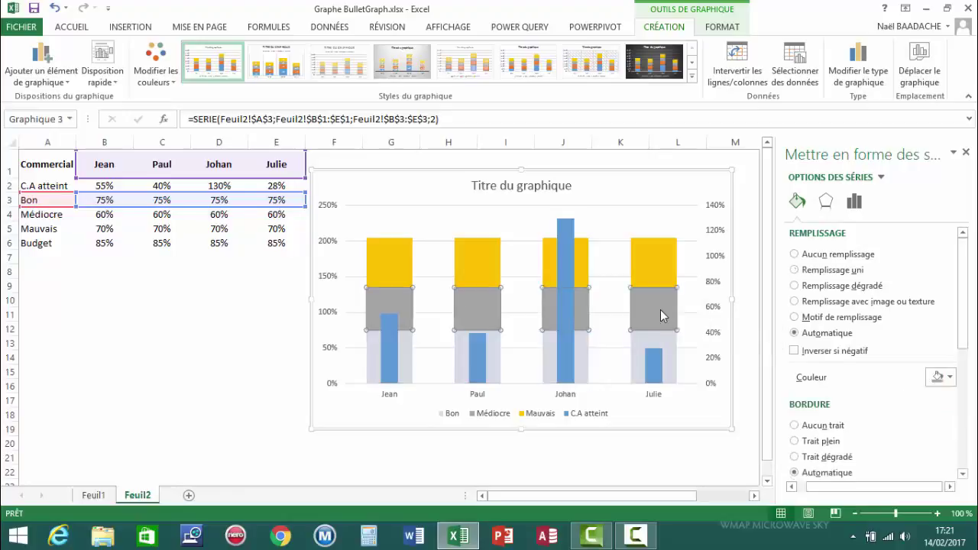
left_click(946, 377)
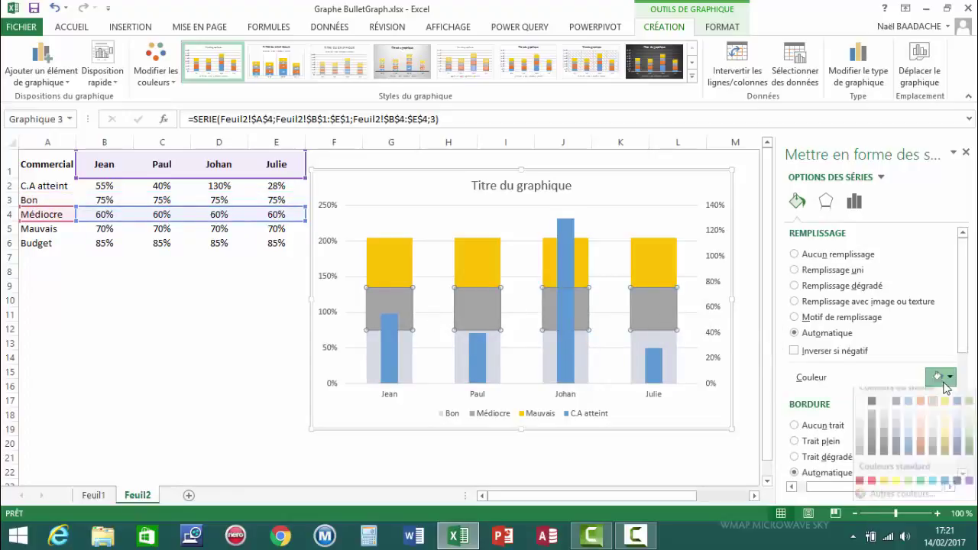
left_click(909, 445)
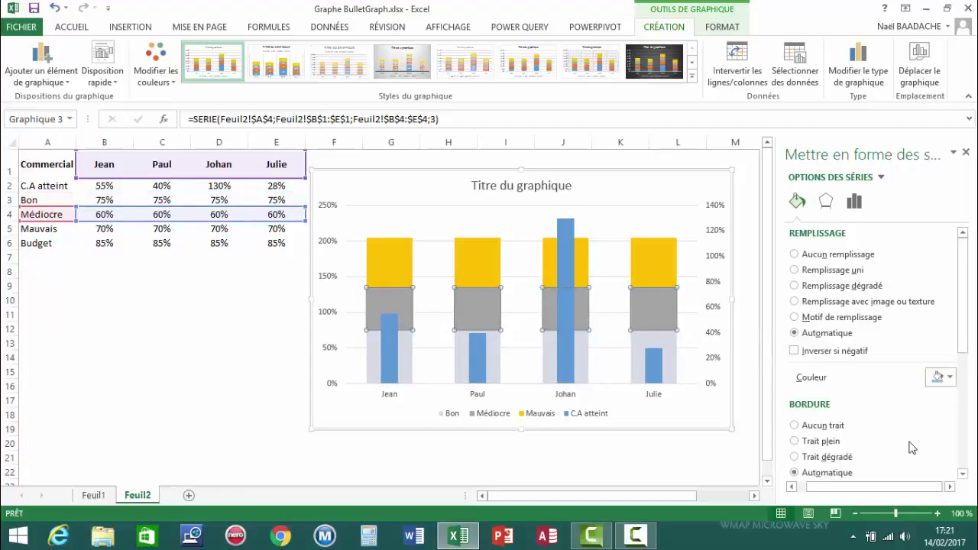
left_click(663, 269)
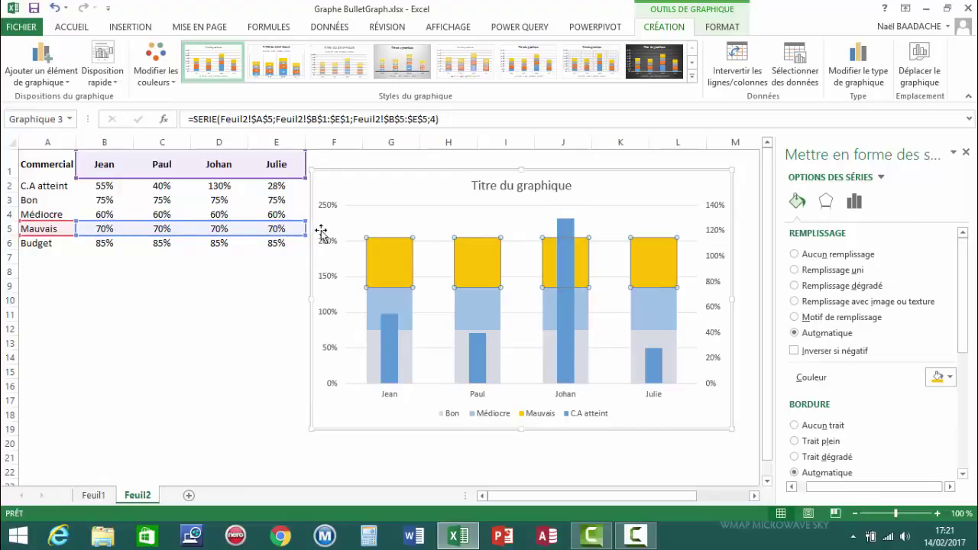
left_click(950, 378)
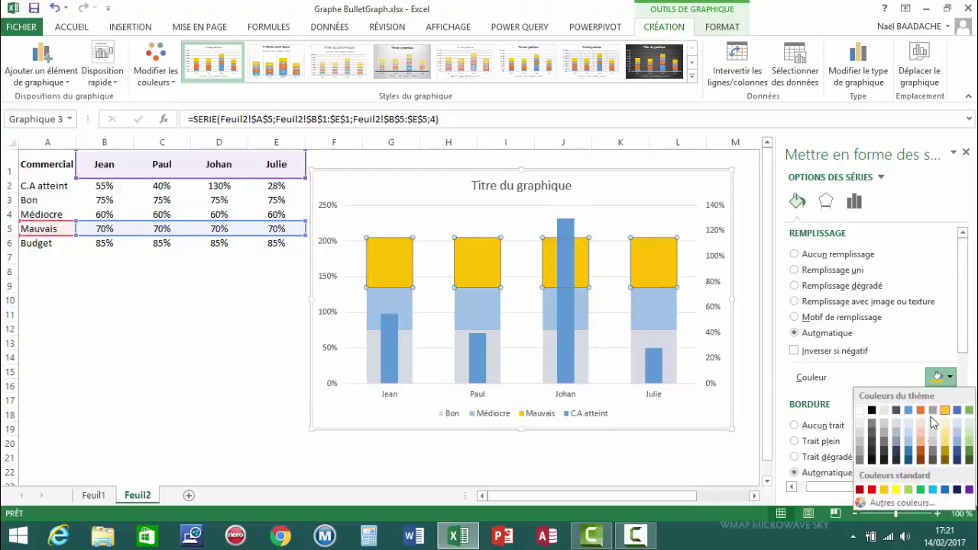
left_click(909, 454)
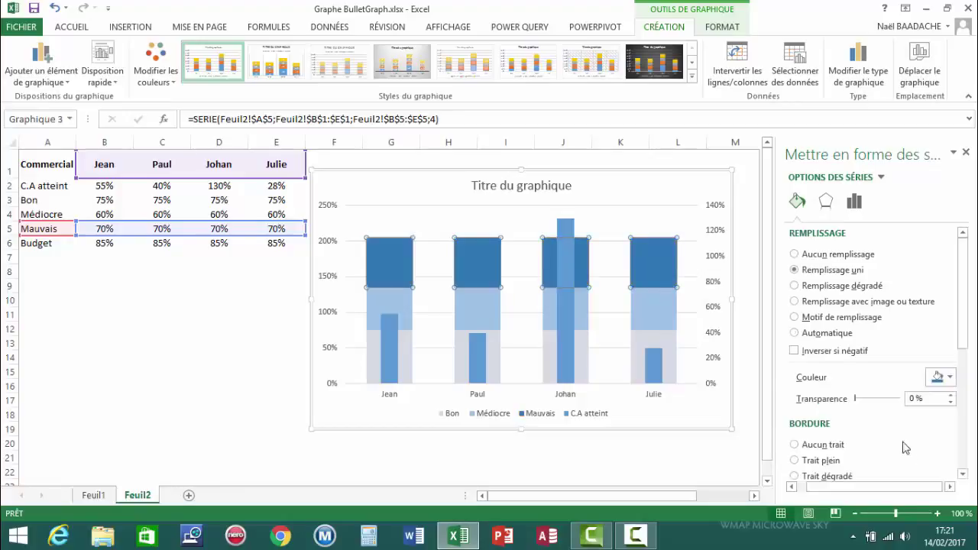
left_click(171, 359)
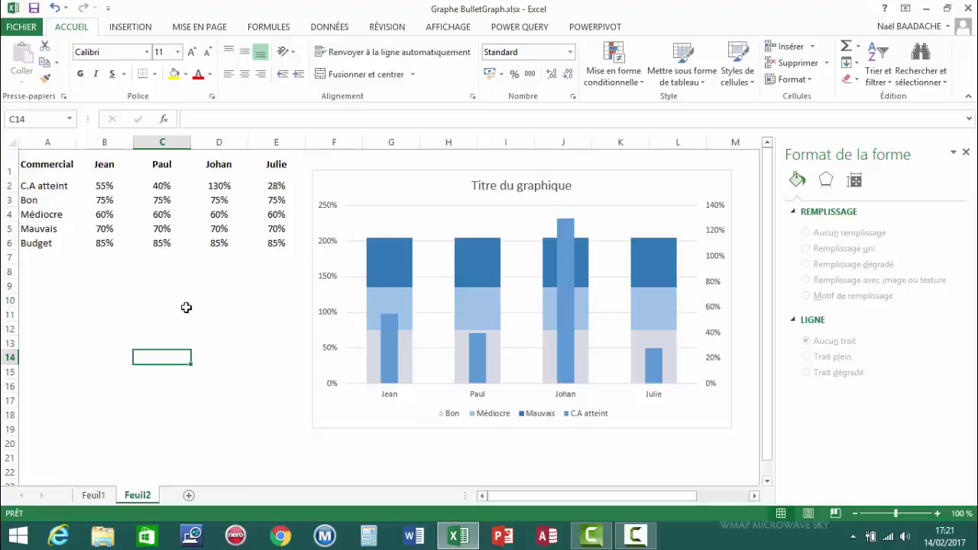
Step: Select the chart and open its Select Data source dialog
left_click(416, 170)
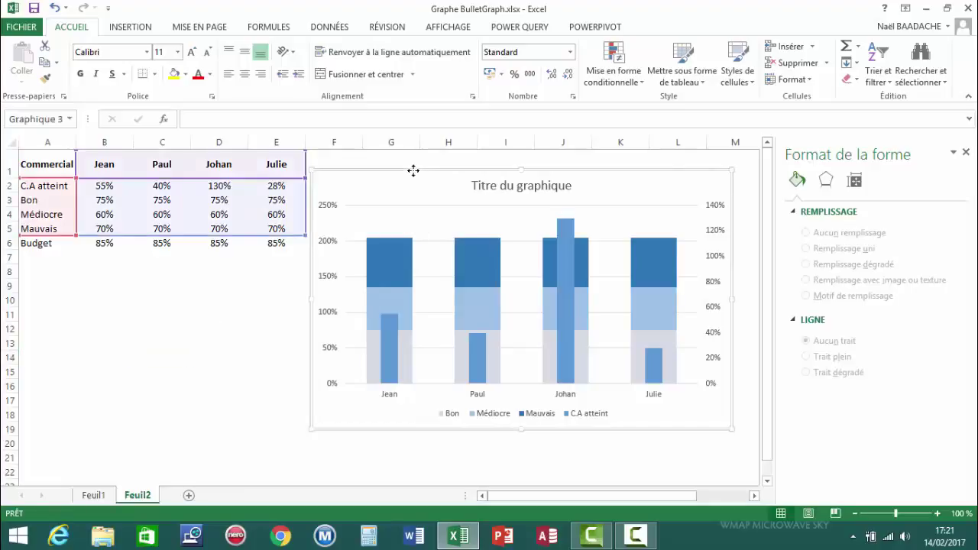
left_click(34, 245)
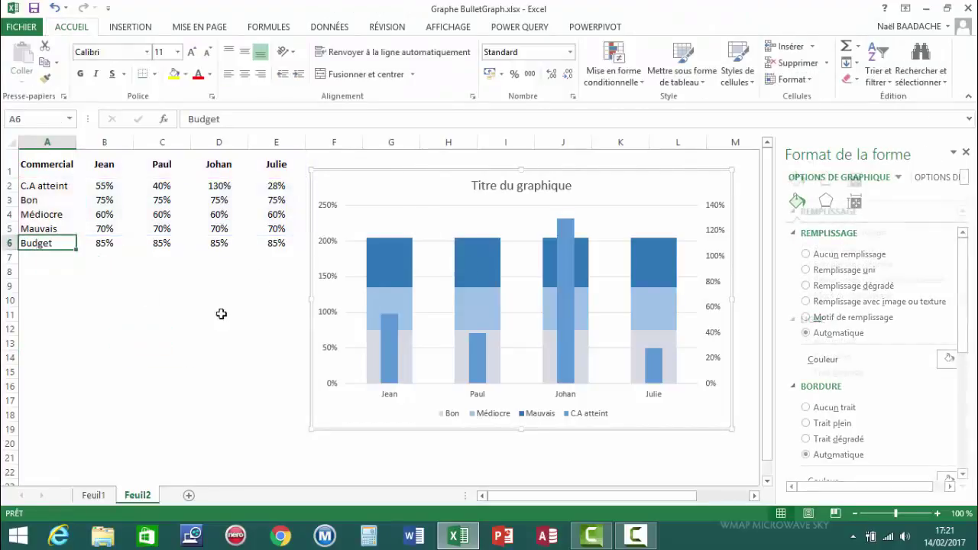
left_click(458, 173)
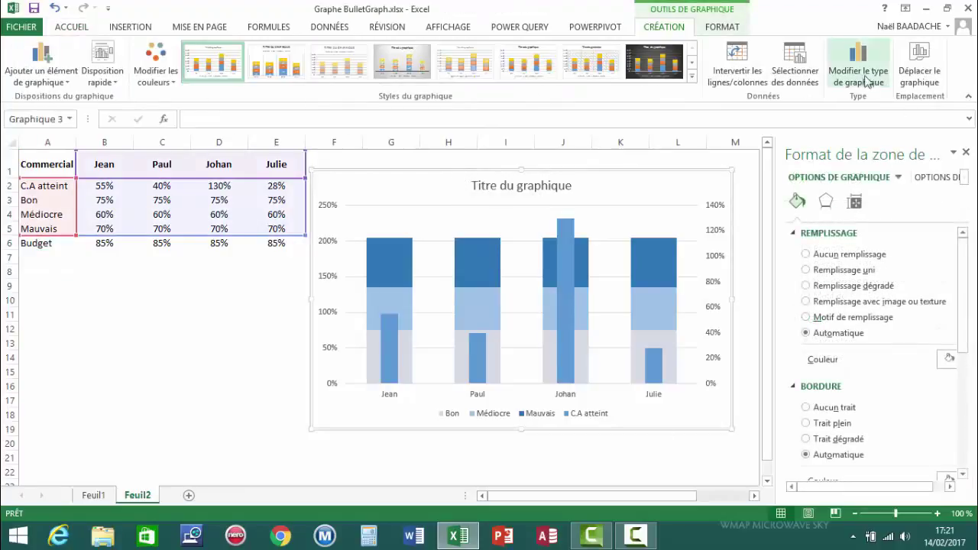
left_click(794, 65)
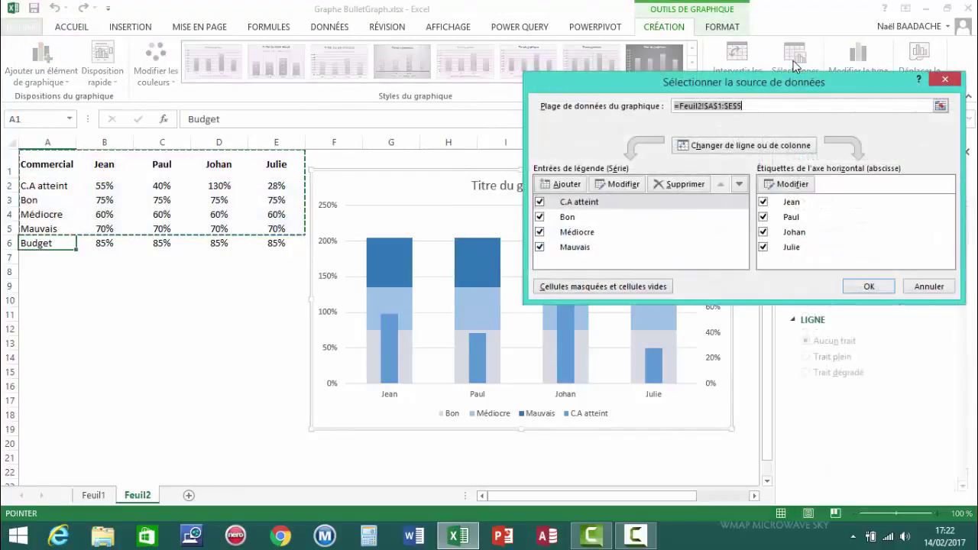
left_click(929, 287)
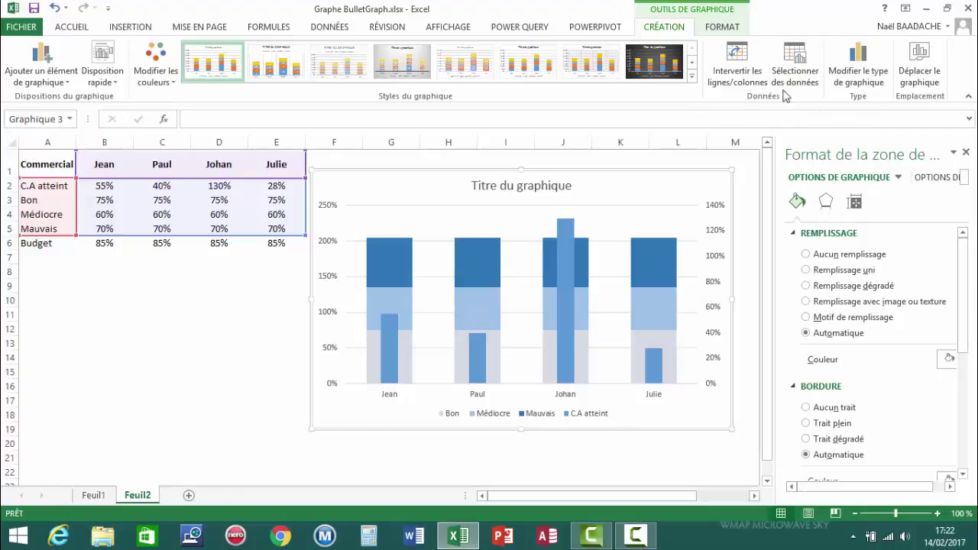
left_click(798, 68)
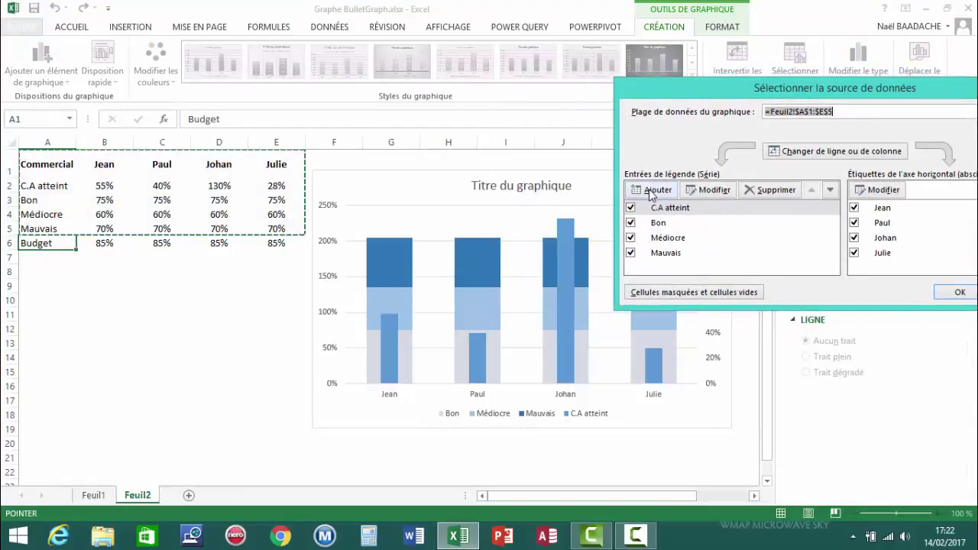
Step: Add a series named from A6 with values B6:E6 and confirm
left_click(651, 188)
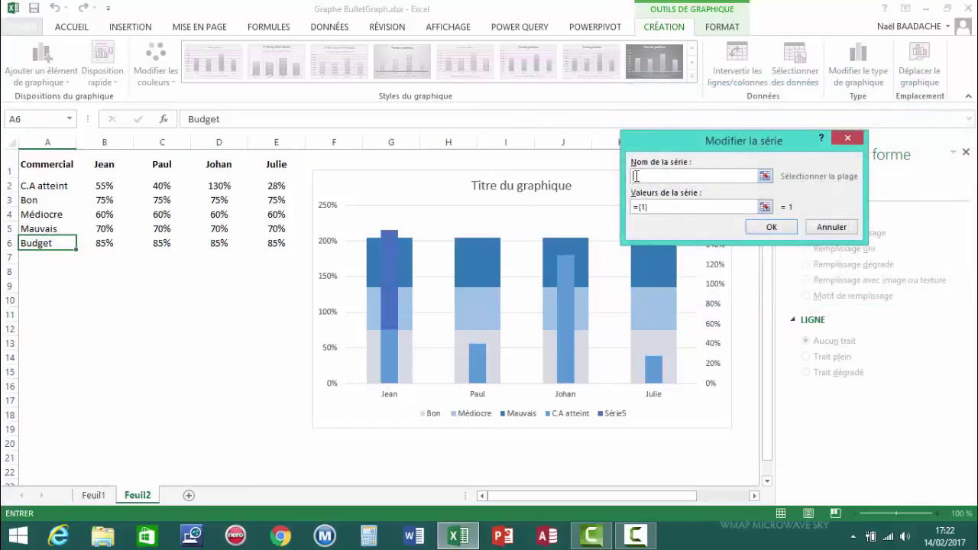
left_click(55, 246)
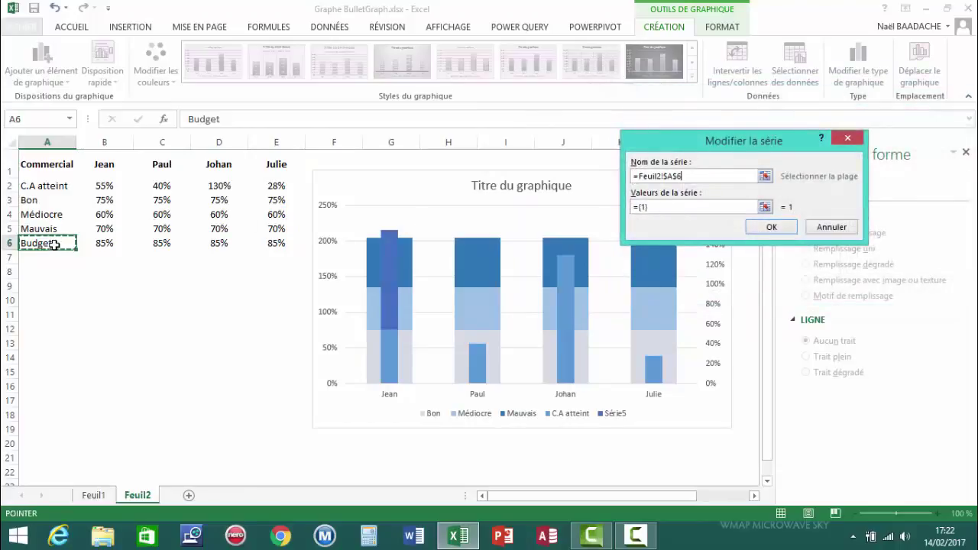
left_click(631, 208)
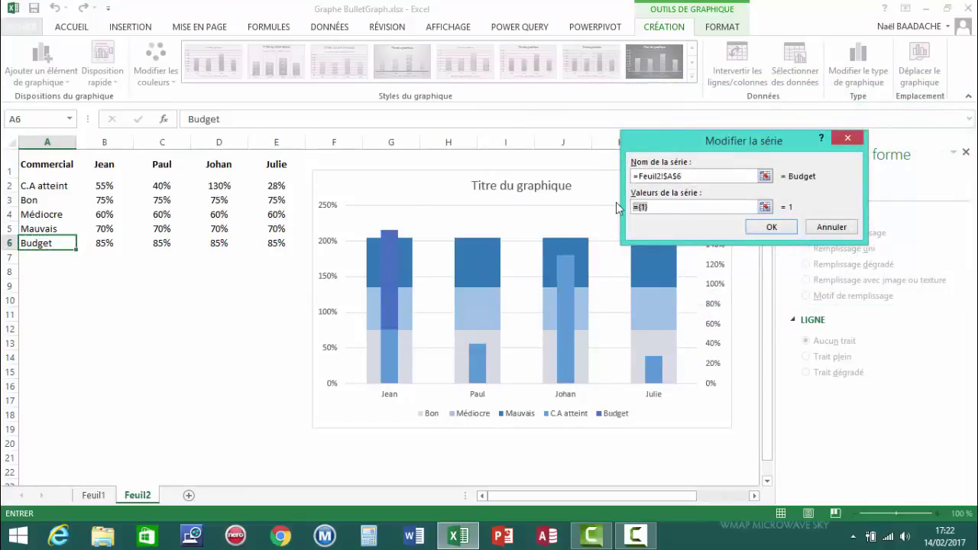
key("BackSpace")
left_click_drag(105, 243, 259, 243)
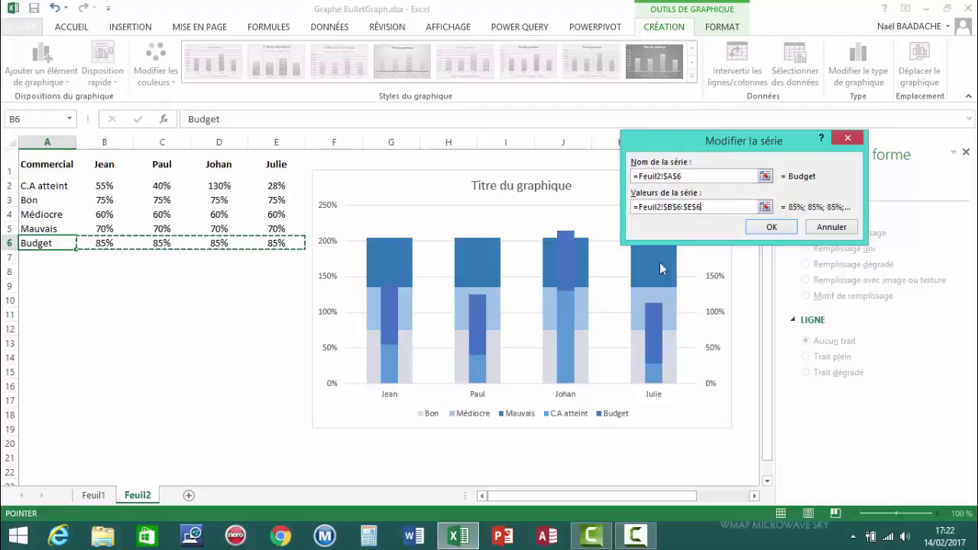
left_click(770, 227)
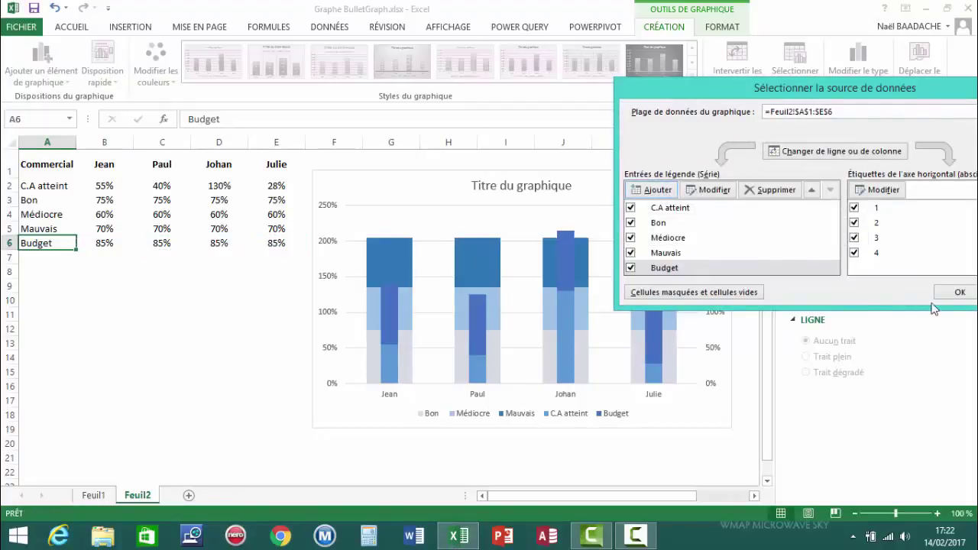
left_click(960, 294)
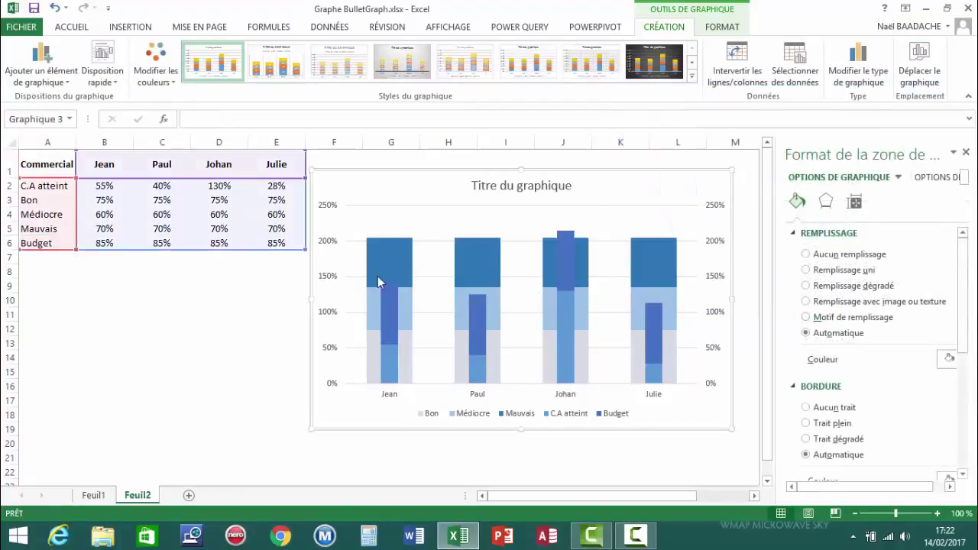
mouse_move(565, 260)
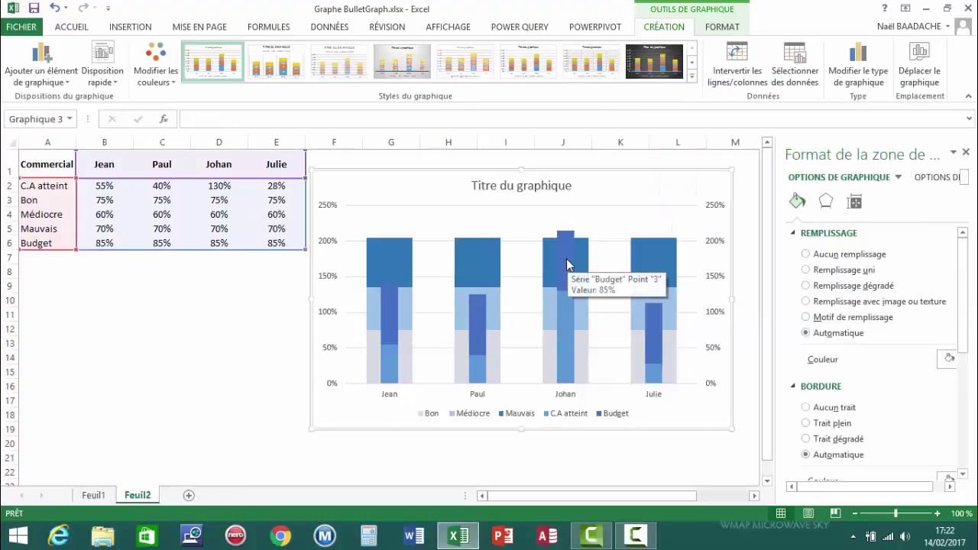
Step: Change the Budget series to Line with Markers on the secondary axis via Combo chart type
left_click(573, 255)
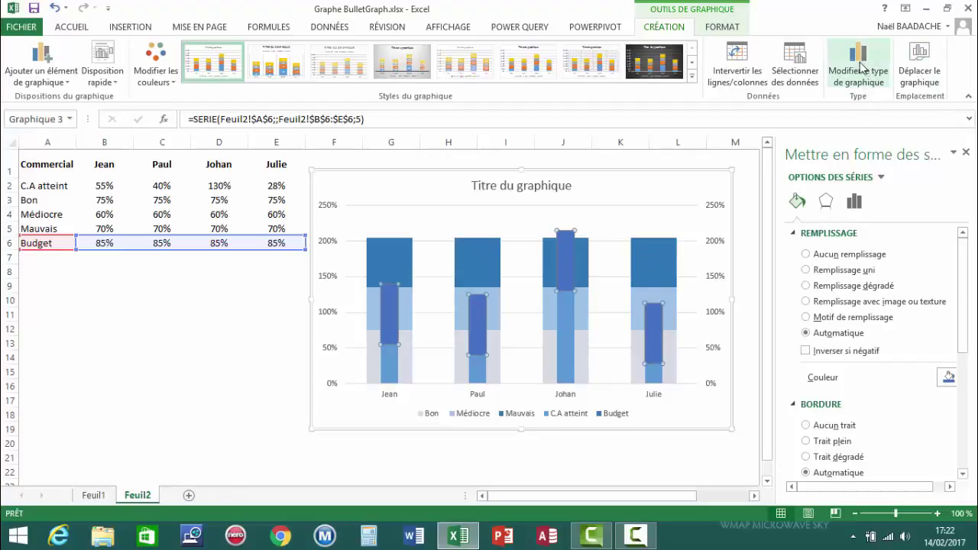
left_click(862, 64)
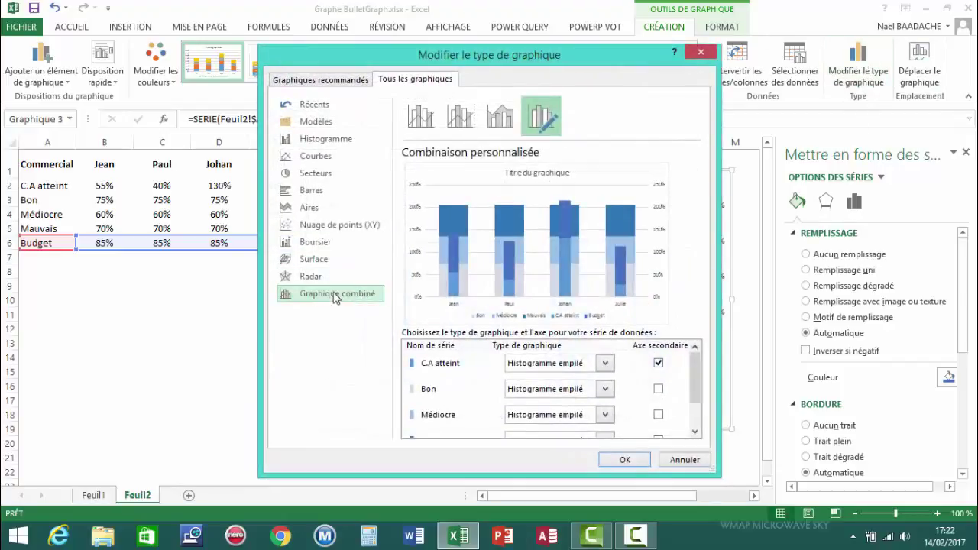
scroll(694, 382, "down", 2)
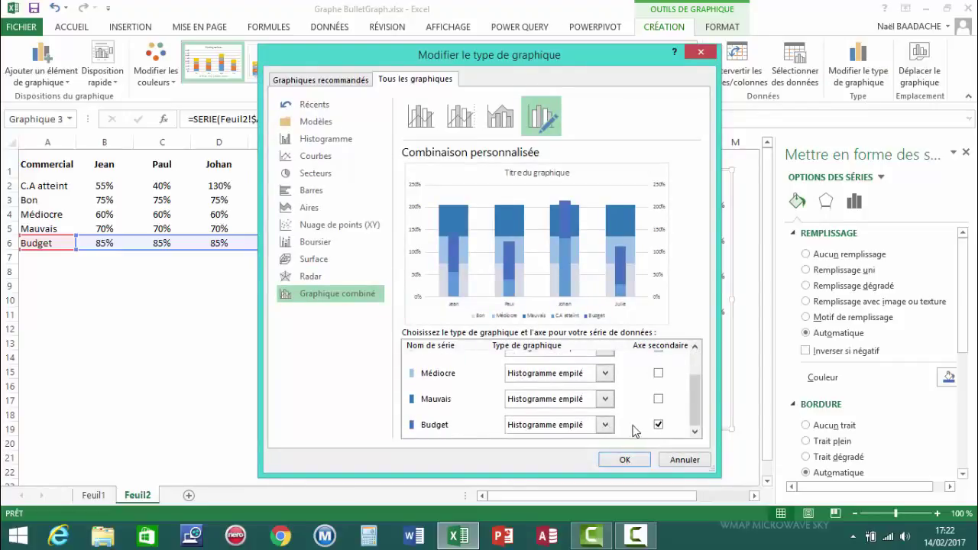
left_click(604, 425)
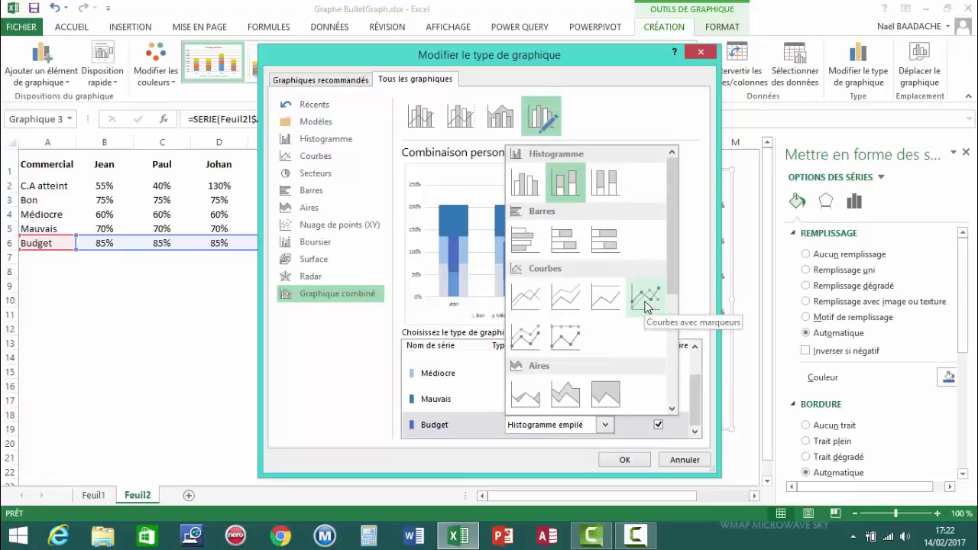
left_click(646, 299)
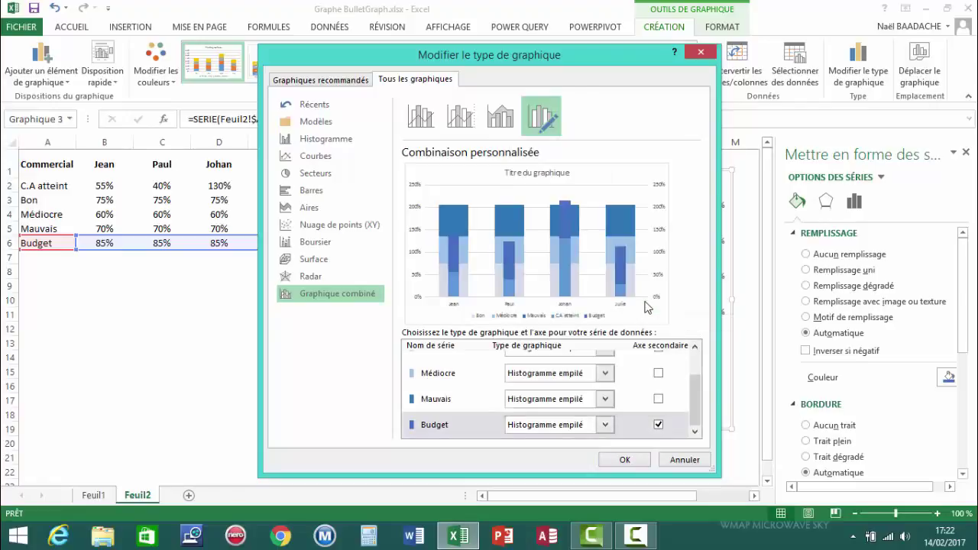
left_click(616, 458)
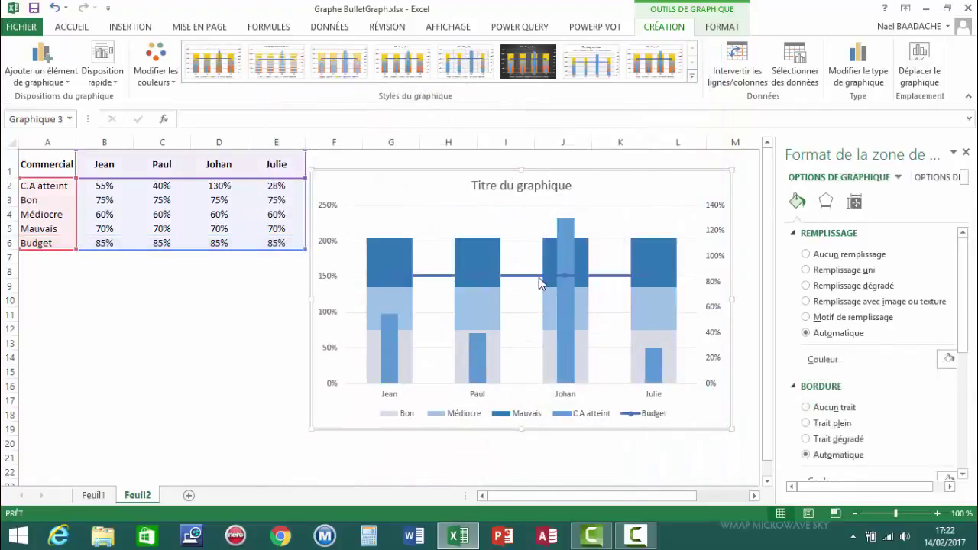
left_click(437, 280)
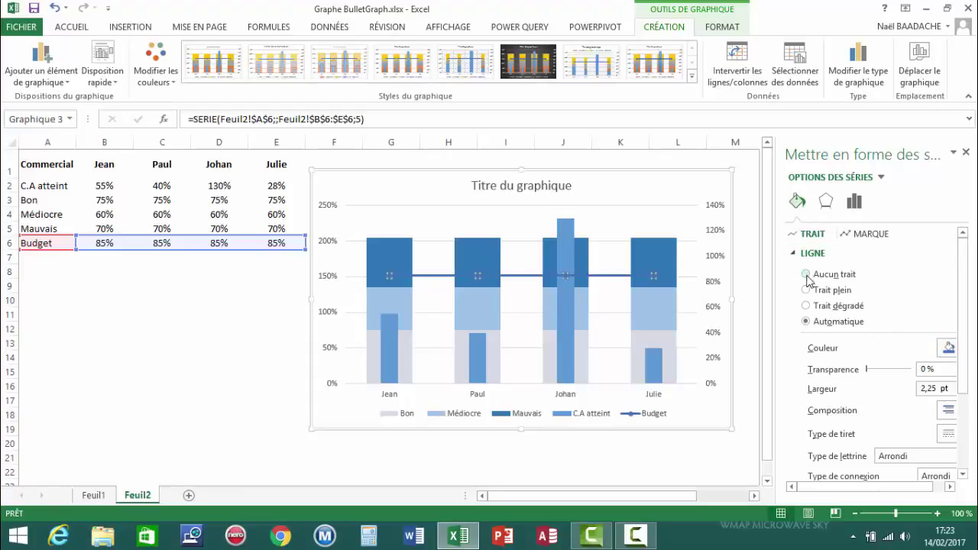
Step: Give the Budget series no line and a built-in dash marker of size 20
left_click(807, 275)
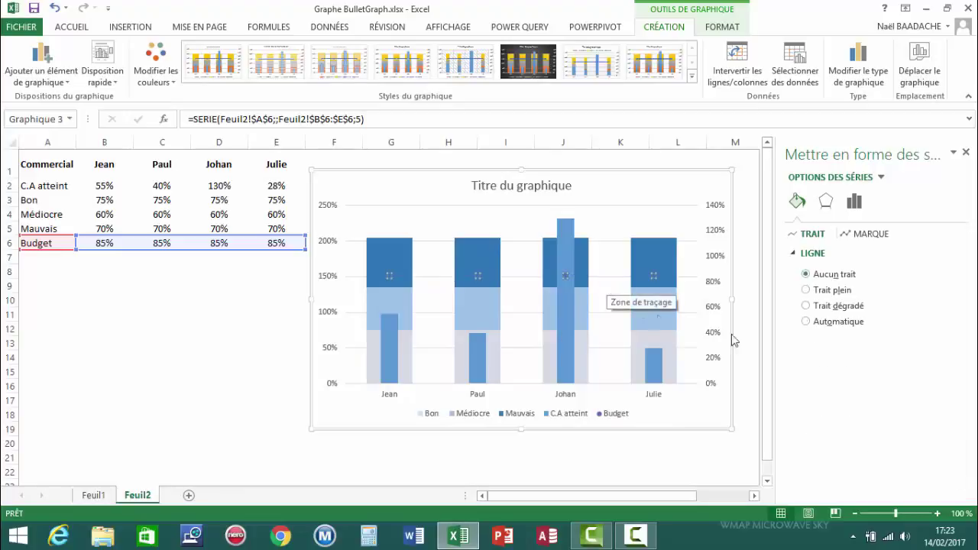
left_click(868, 237)
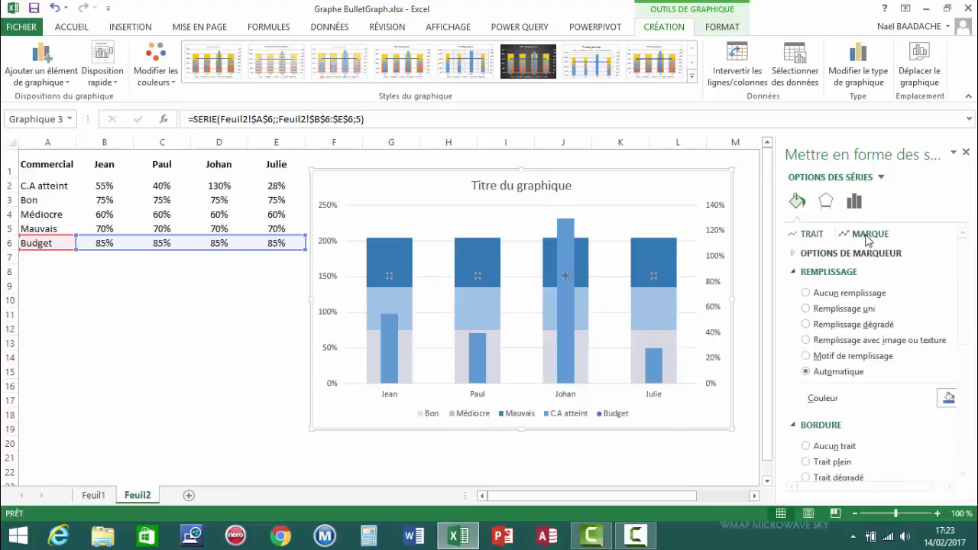
left_click(797, 254)
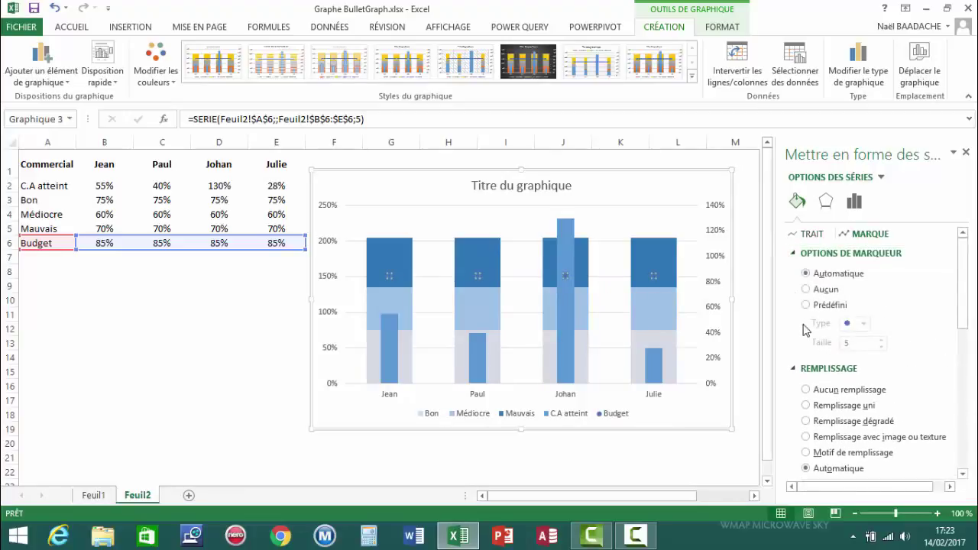
left_click(806, 305)
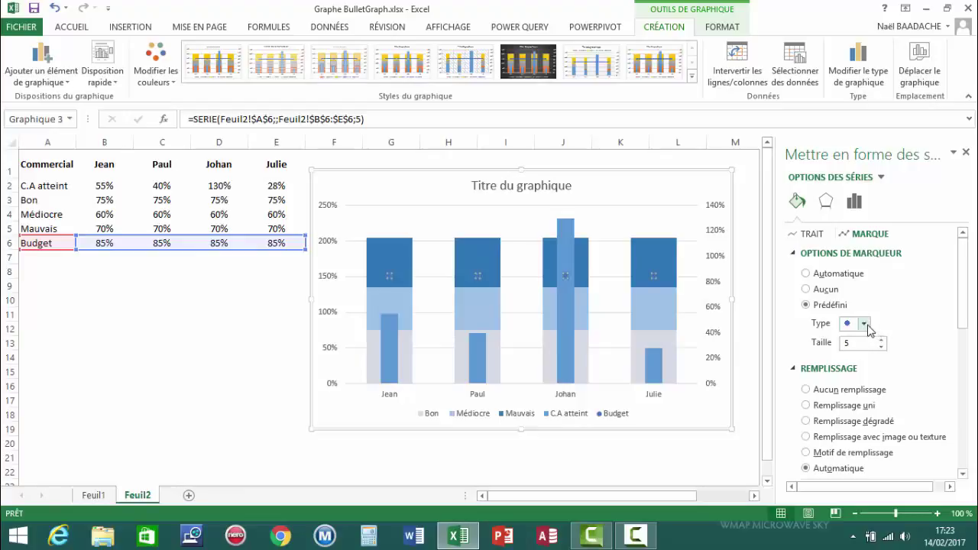
left_click(864, 323)
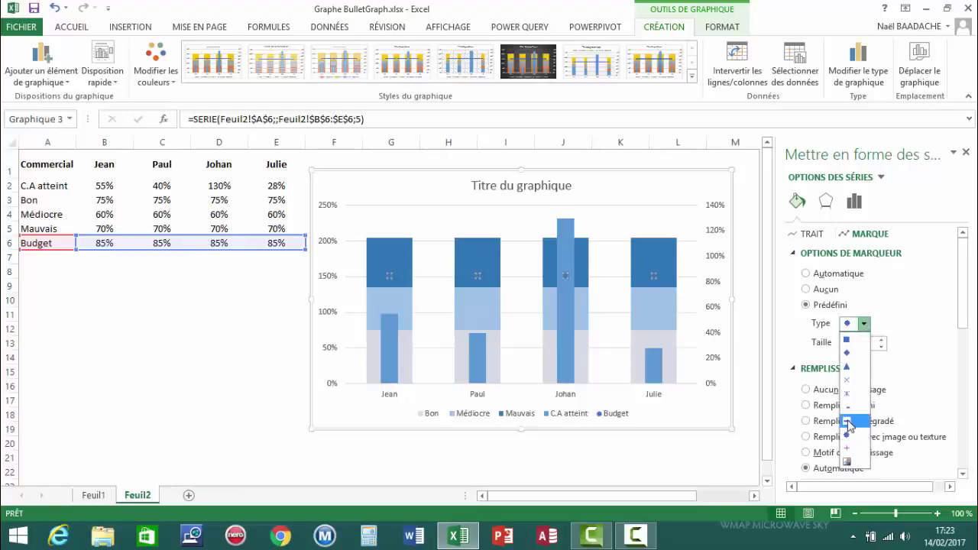
left_click(848, 421)
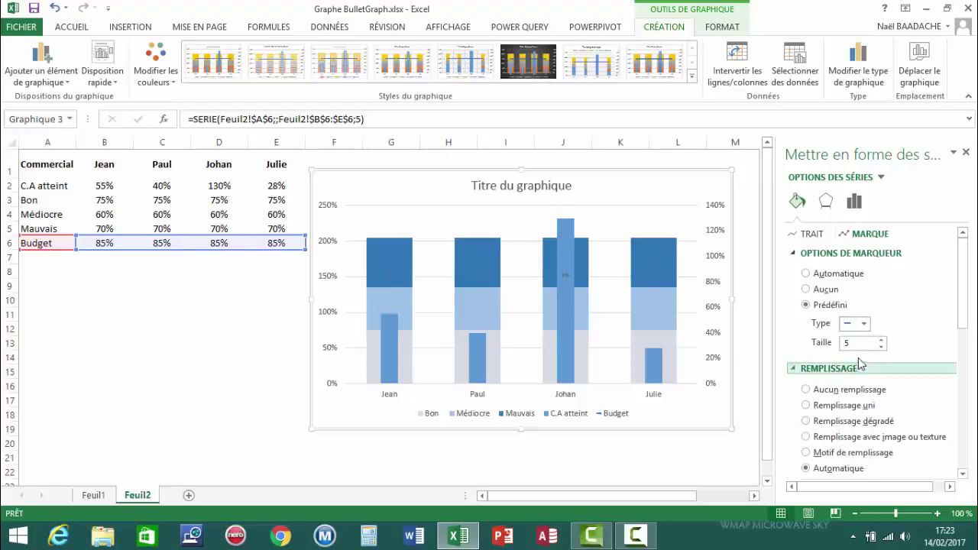
left_click_drag(866, 343, 840, 344)
key("BackSpace")
type("20")
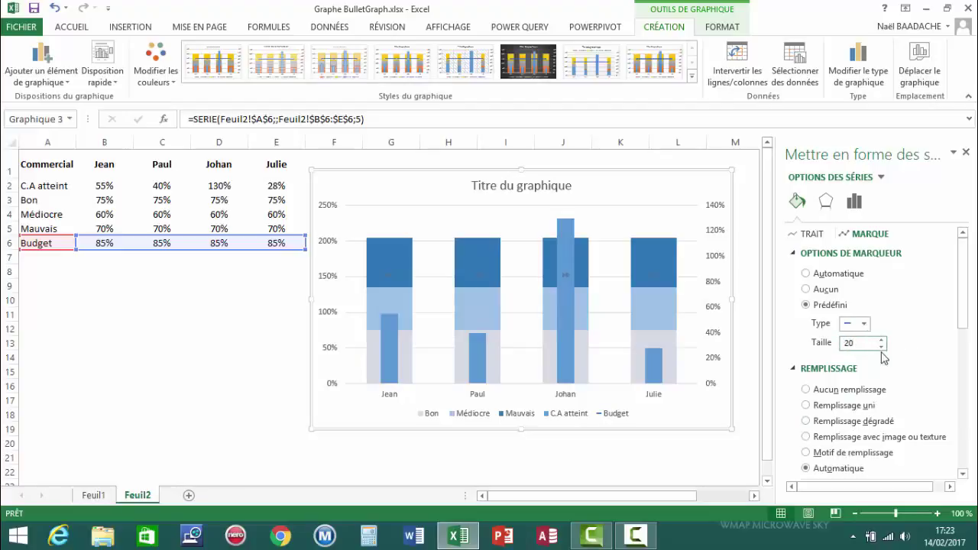
Step: Give the Budget dash markers a dark red fill and a solid red outline
scroll(955, 348, "down", 5)
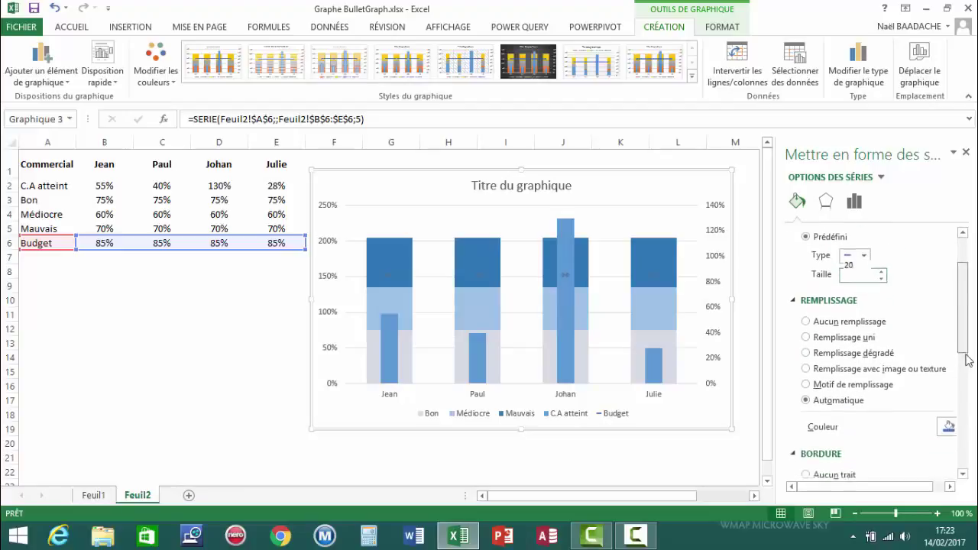
left_click(948, 333)
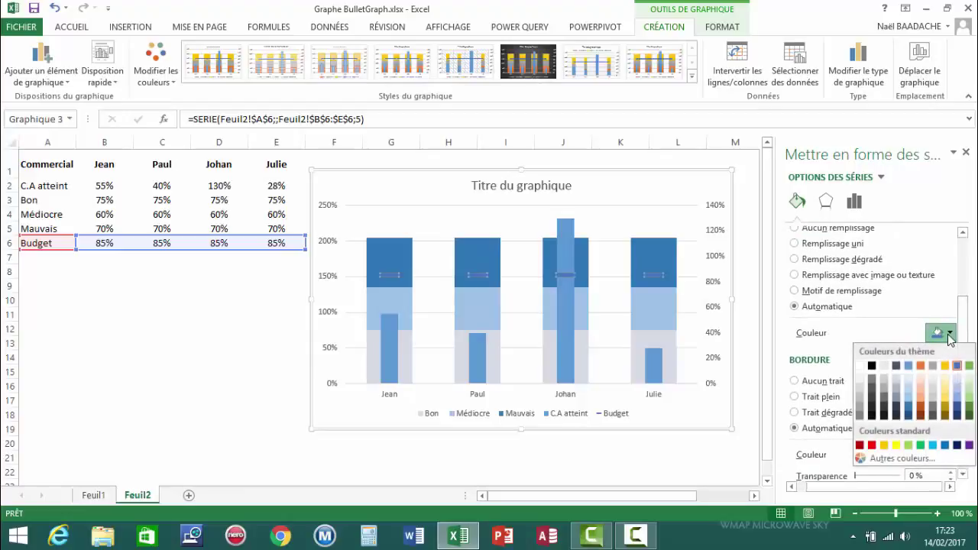
left_click(860, 446)
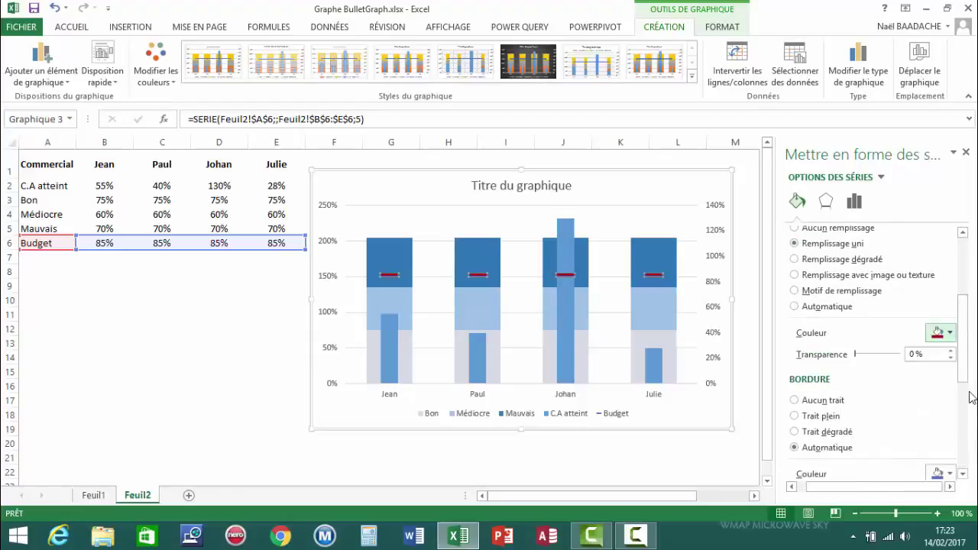
left_click_drag(967, 377, 965, 407)
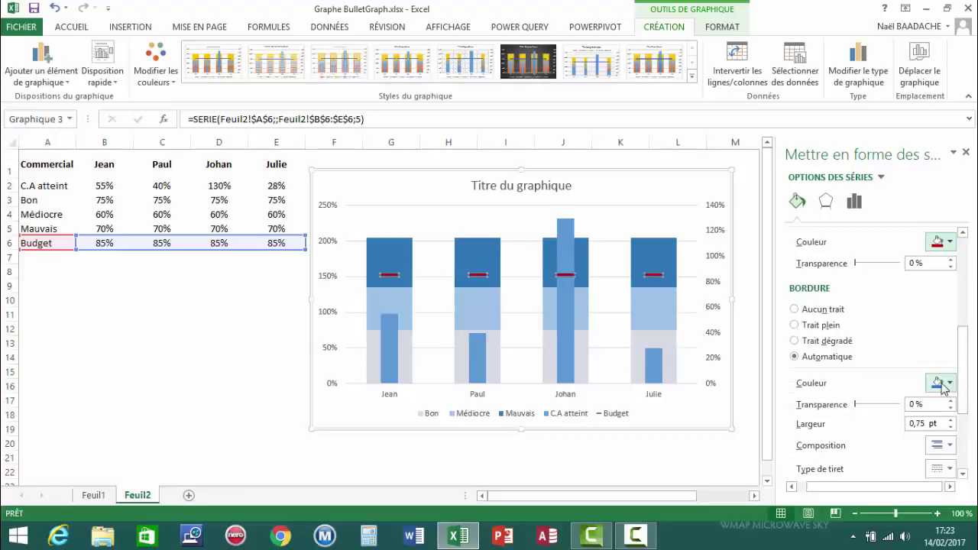
left_click(942, 384)
left_click(860, 495)
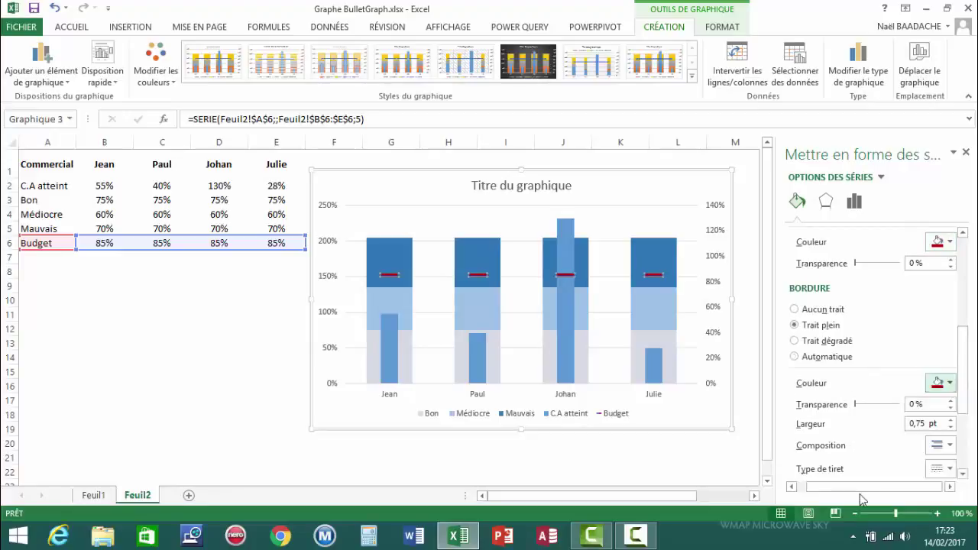
left_click(225, 355)
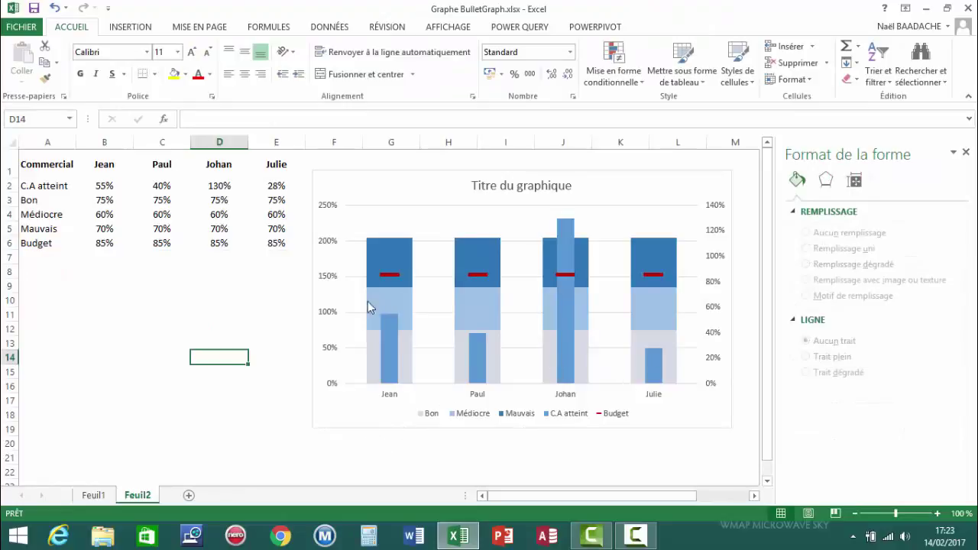
Step: Change Jean's budget in cell B6 to 55%
left_click(102, 243)
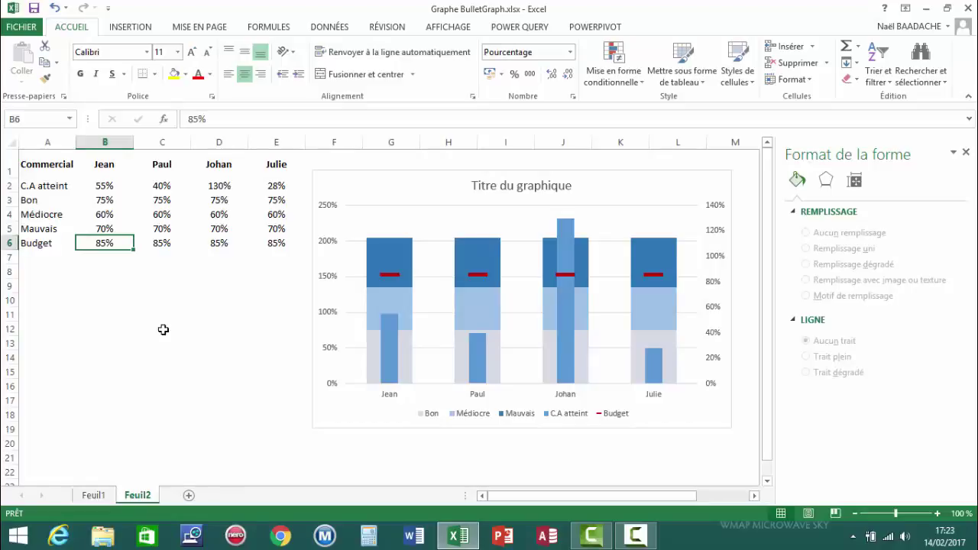
type("55")
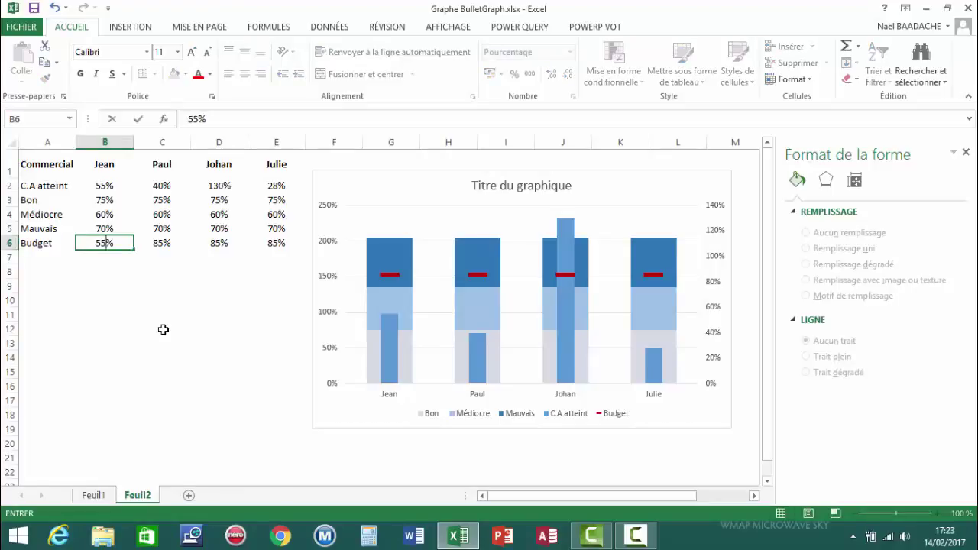
key("Return")
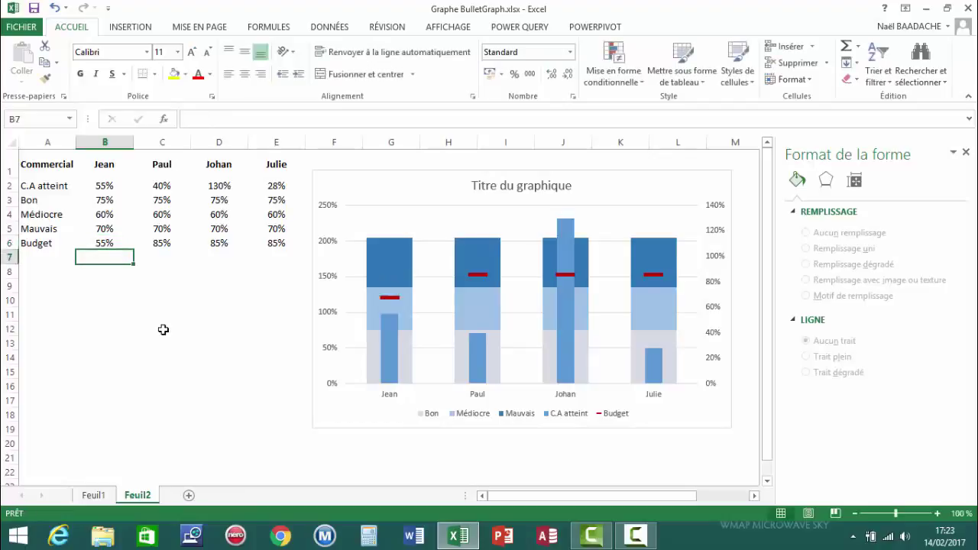
Step: Compare Jean's and Johan's achieved and budget values, then select the chart's Budget series
left_click(105, 185)
left_click(104, 241)
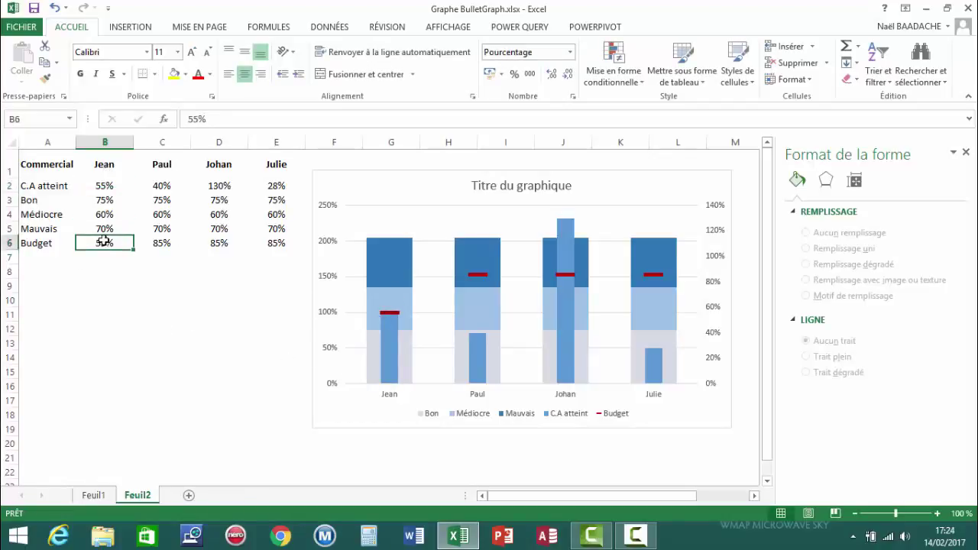
left_click(105, 185)
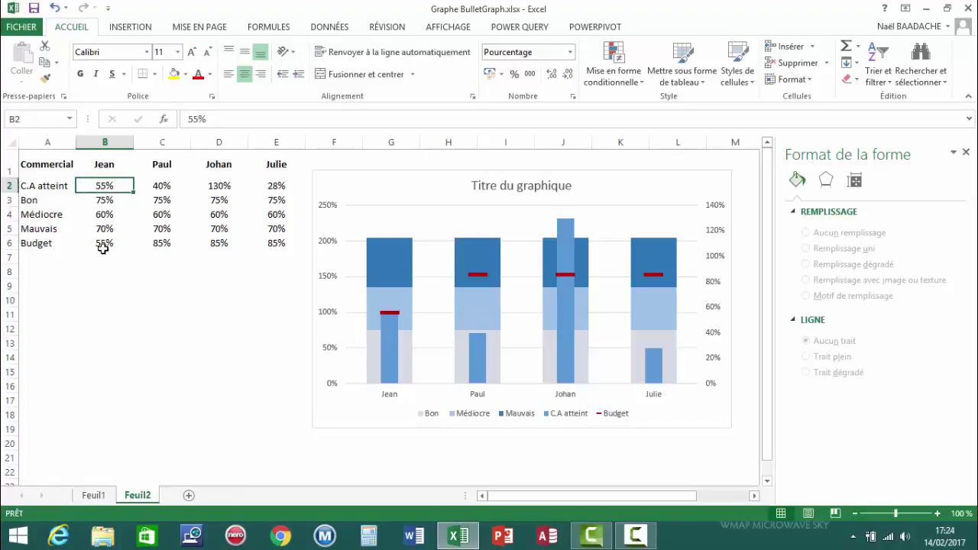
left_click(104, 245)
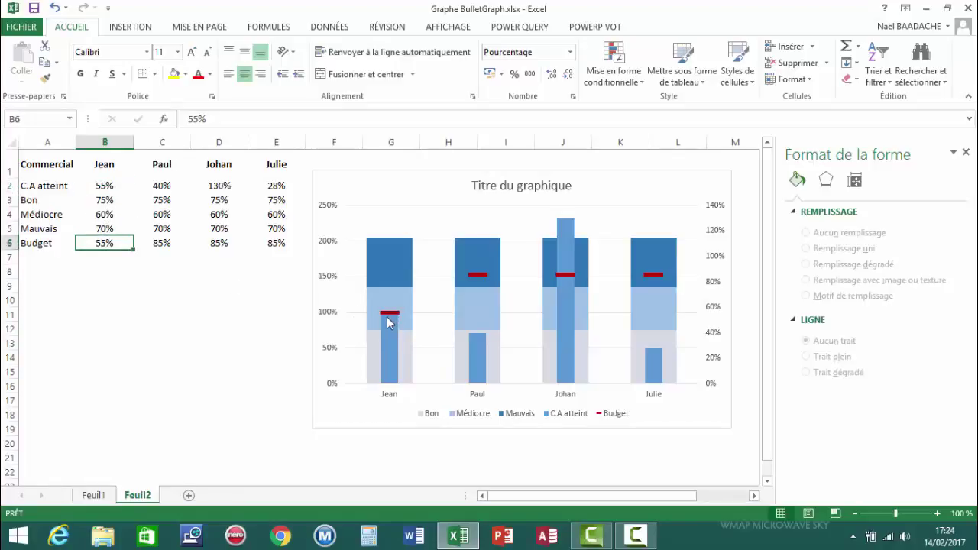
left_click(219, 165)
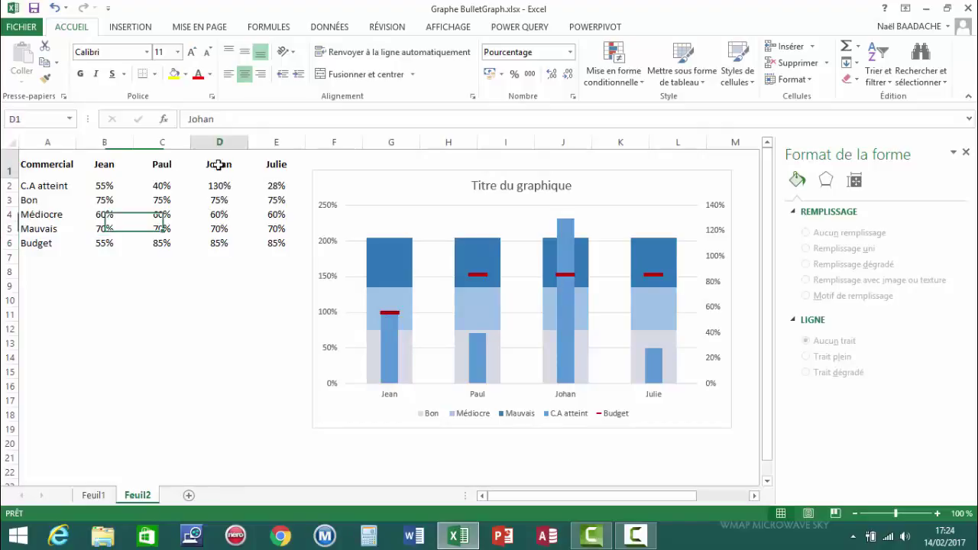
left_click(218, 243)
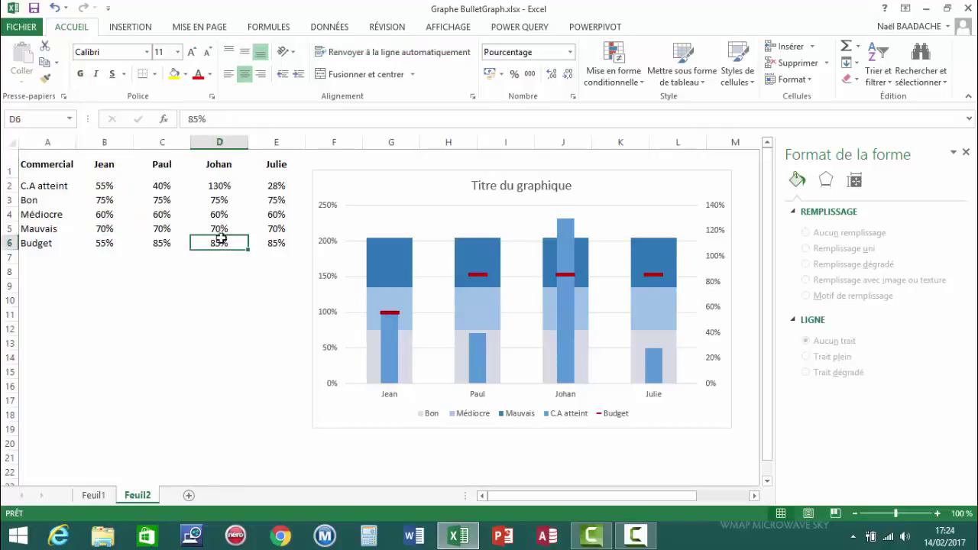
left_click(216, 185)
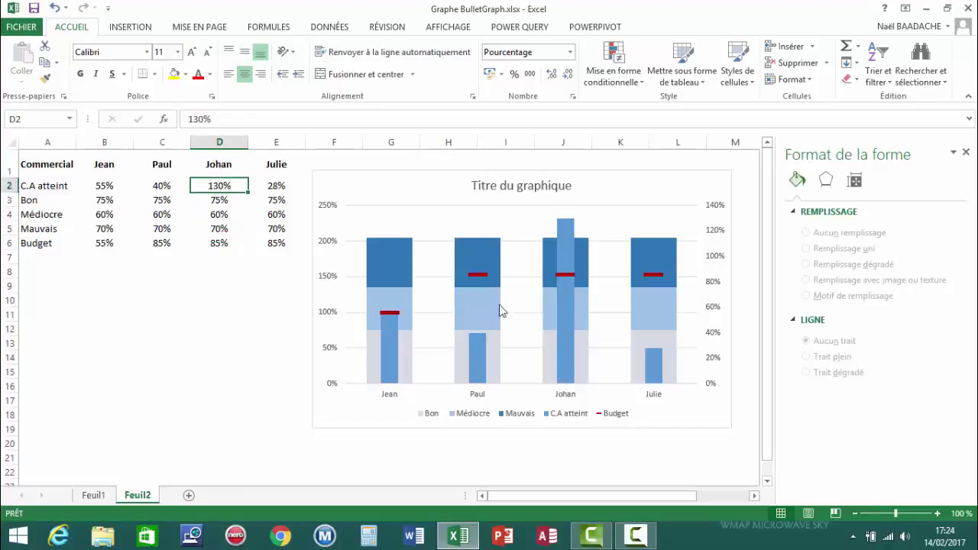
left_click(564, 277)
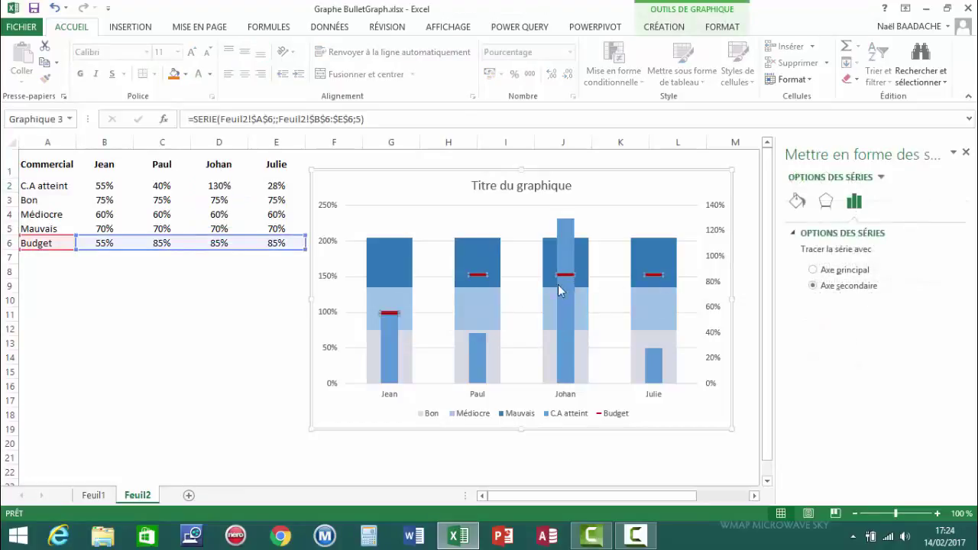
Step: Inspect the C.A atteint and Budget series, then delete the chart's right-hand secondary axis
left_click(567, 352)
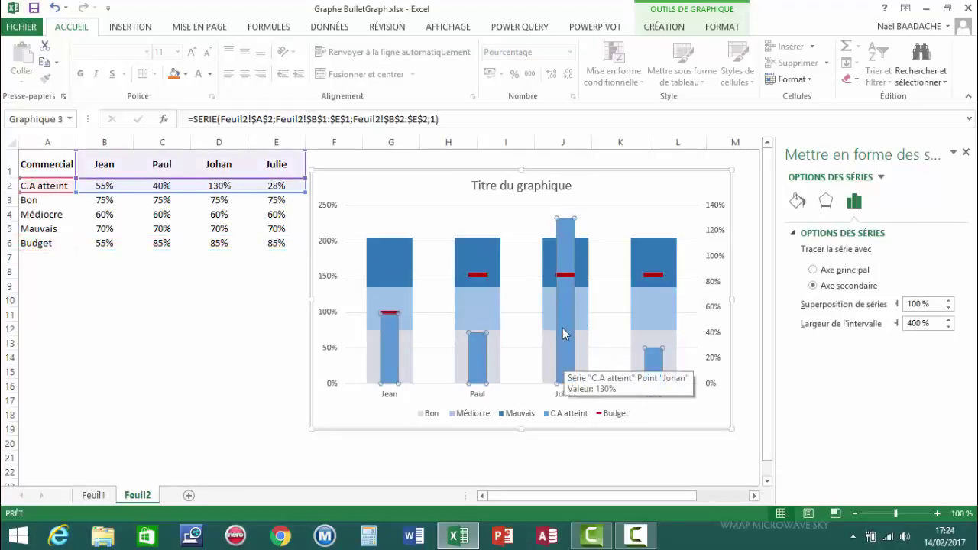
left_click(566, 276)
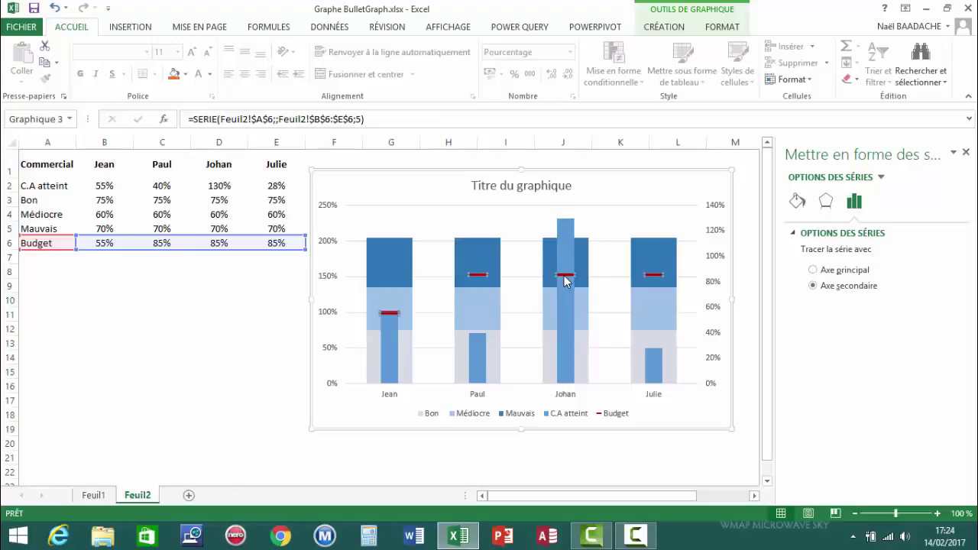
left_click(188, 324)
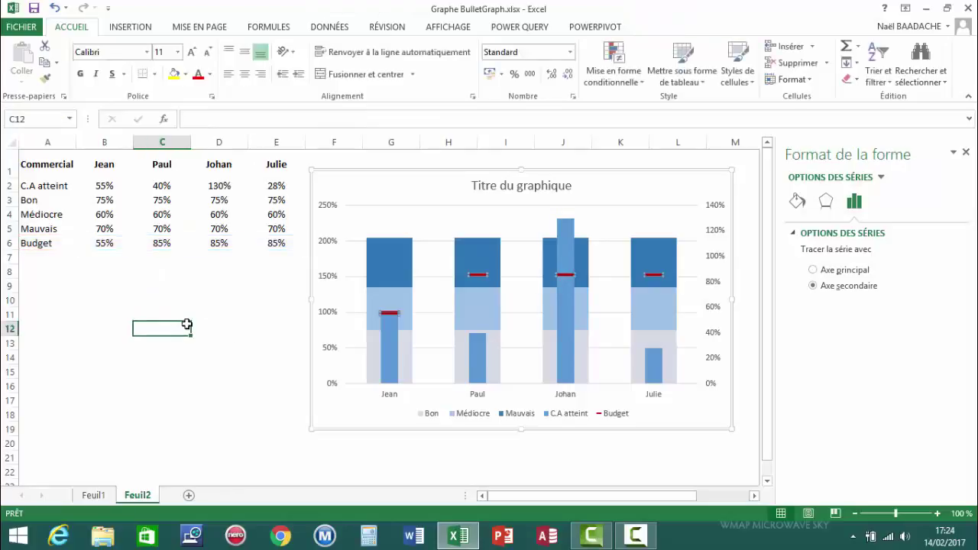
left_click(718, 211)
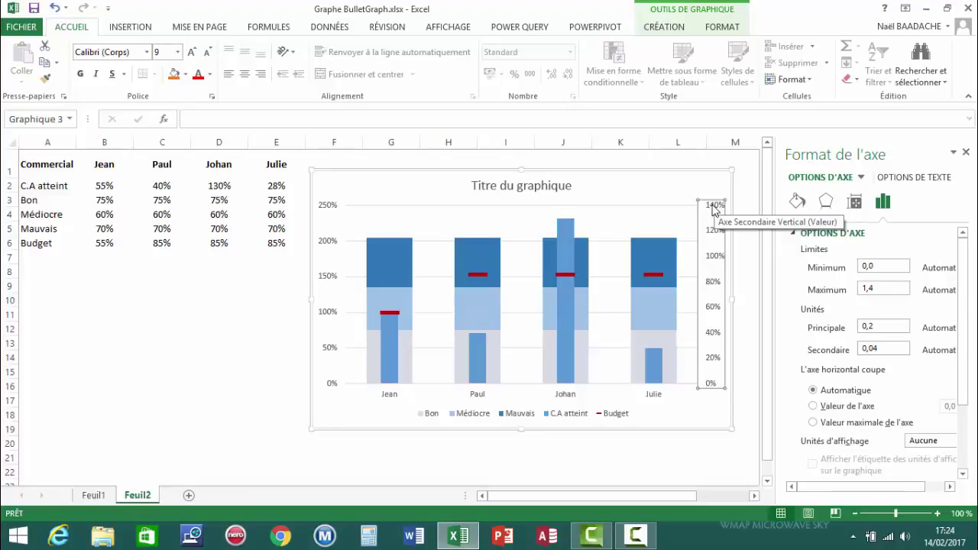
key("Delete")
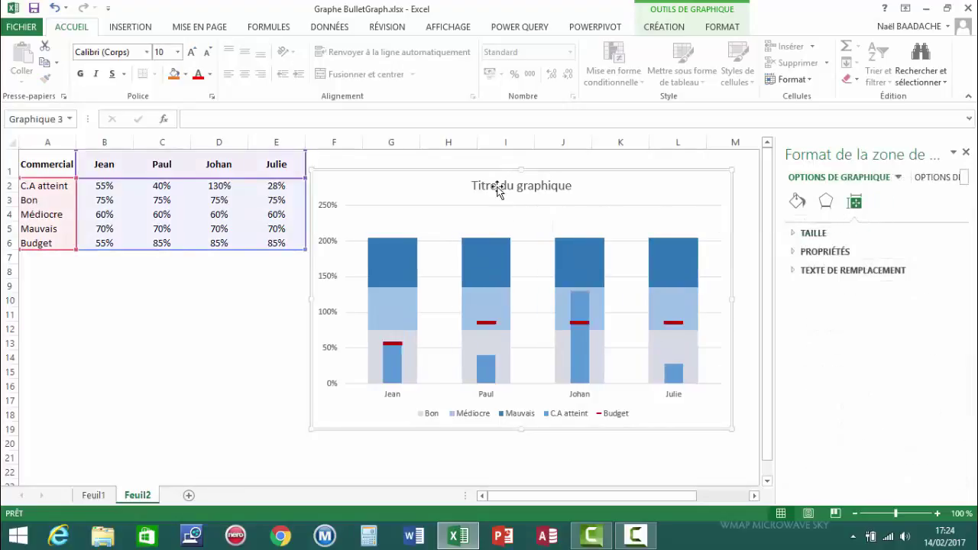
left_click(495, 188)
Step: Replace the placeholder chart title with 'Chiffre d'affaires/budget'
left_click(495, 188)
left_click_drag(472, 187, 582, 189)
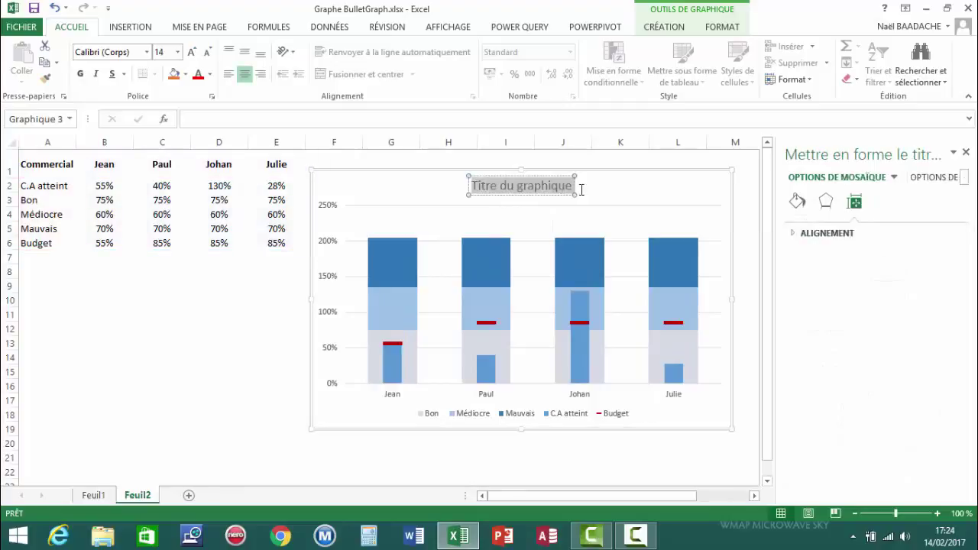
type("C")
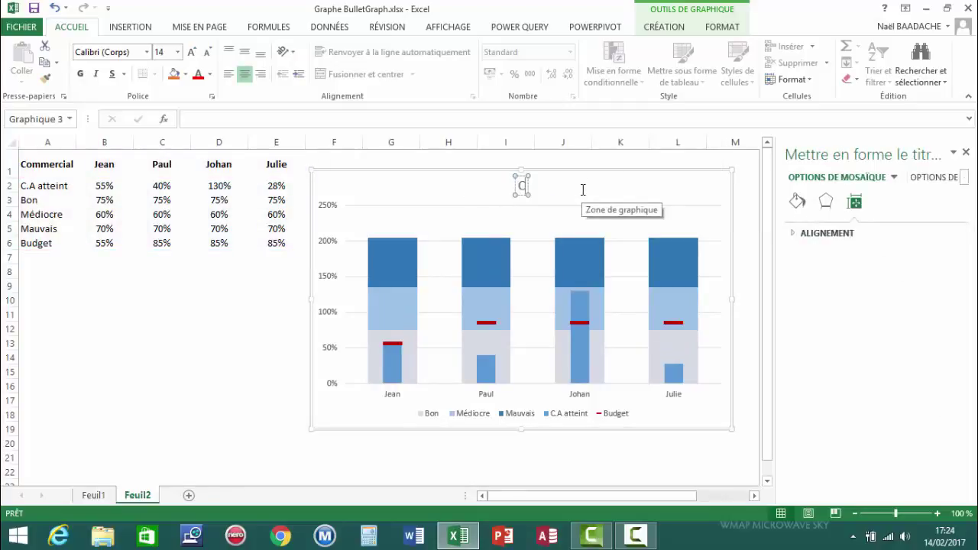
type("hiffre d'a")
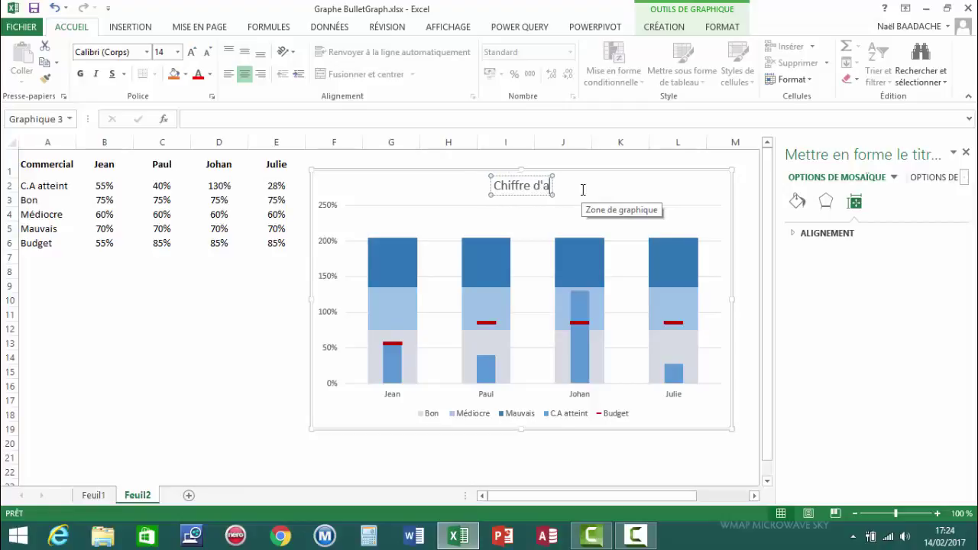
type("faffaires/")
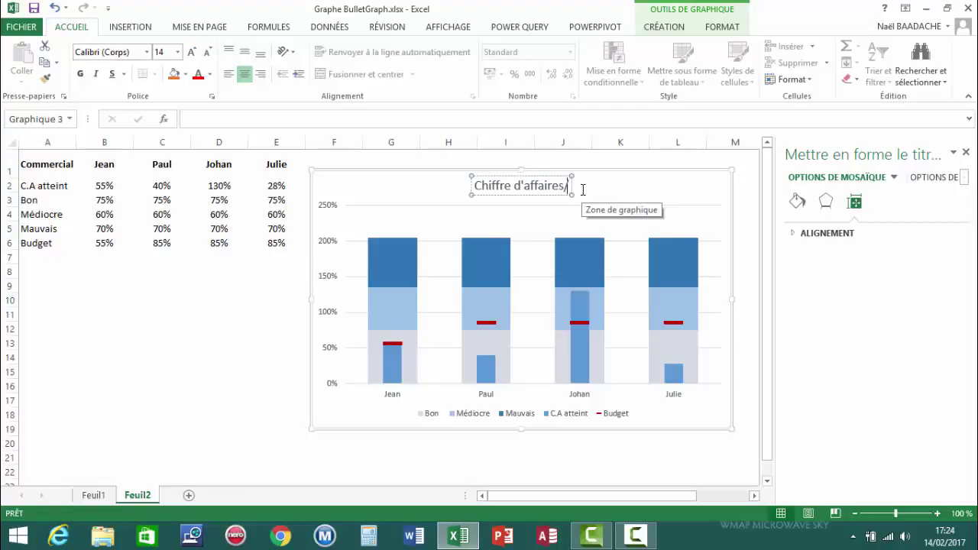
type("bud")
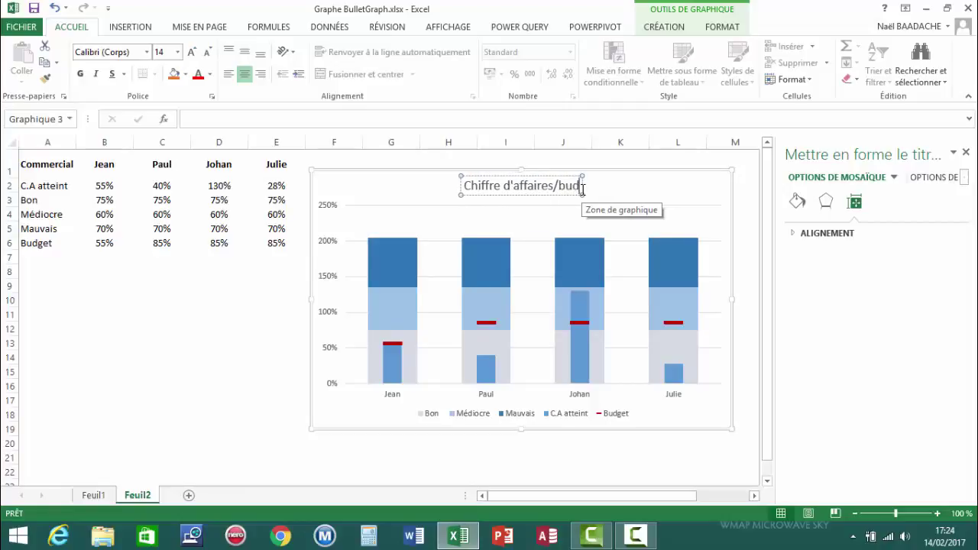
type("get")
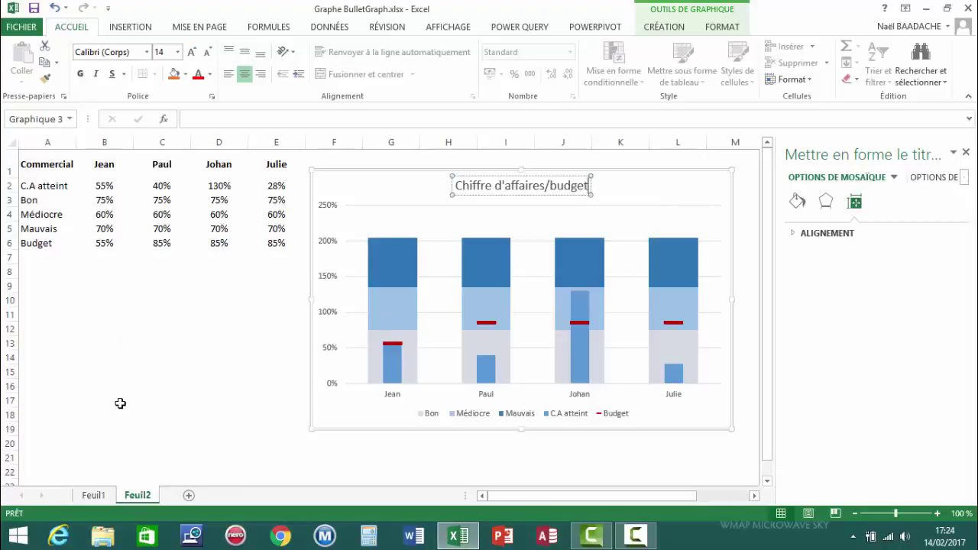
left_click(121, 402)
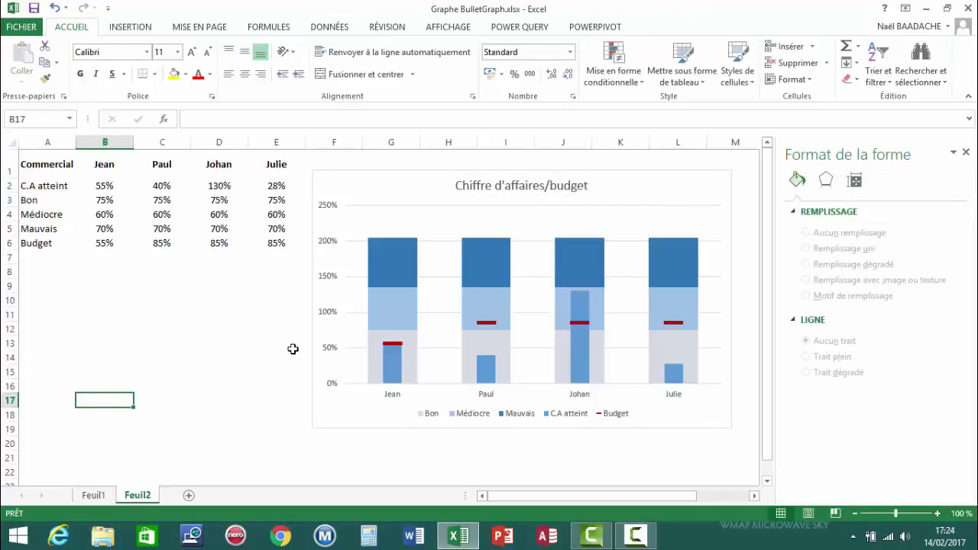
left_click(201, 315)
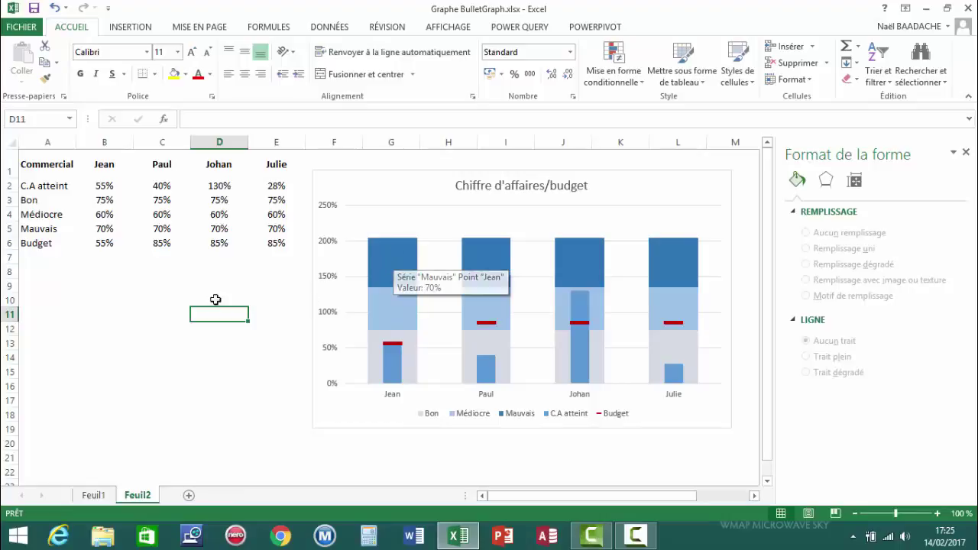
left_click(120, 284)
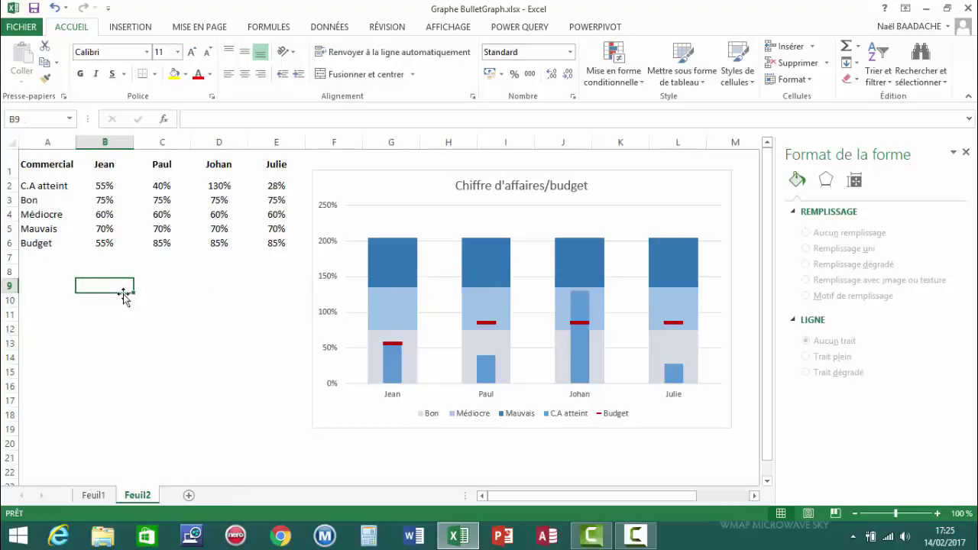